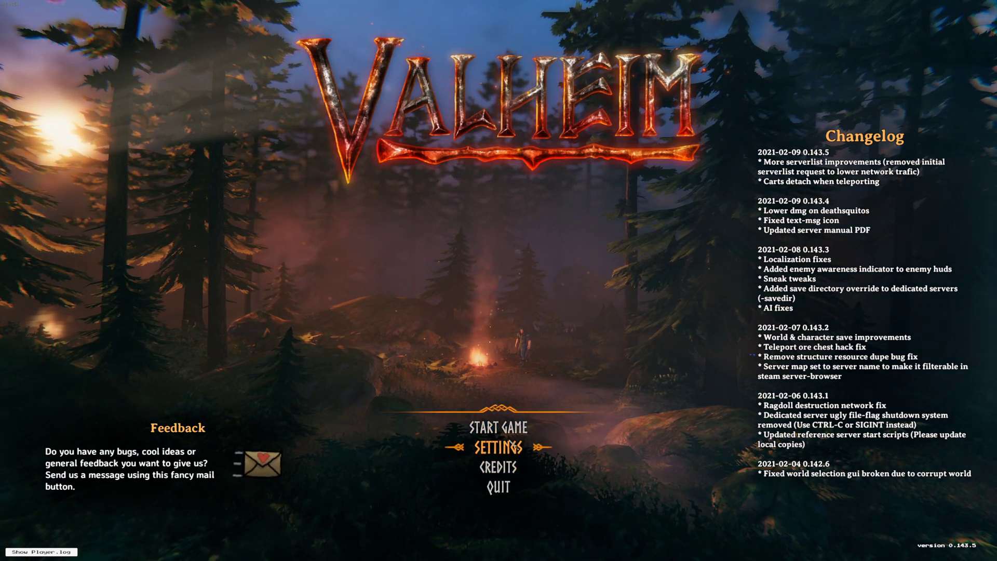
- Open Valheim's Settings from the main menu, which shows the controls key bindings
click(499, 447)
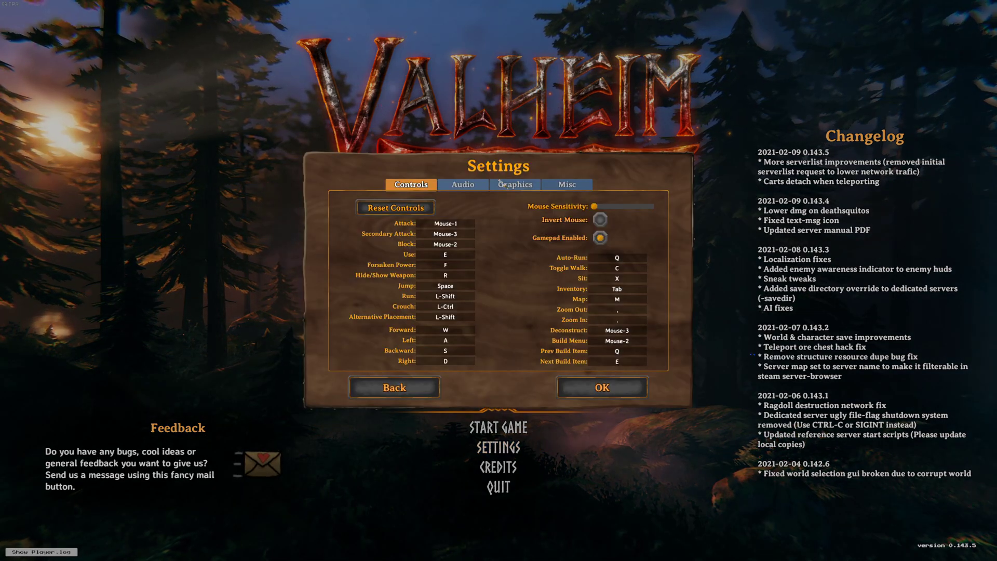
- Review the Graphics settings, adjust Particle Lights, and confirm with OK
click(517, 185)
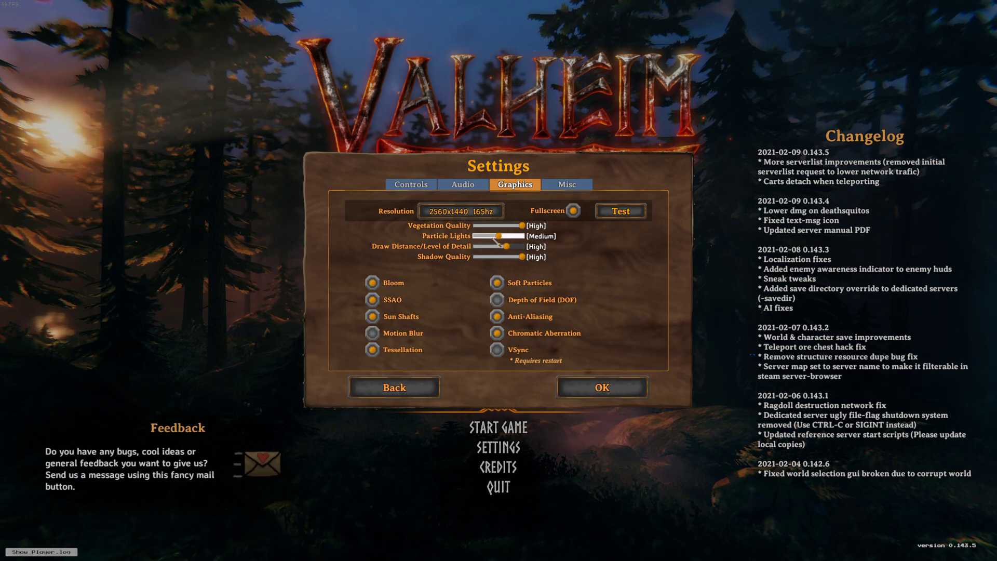
mouse_move(499, 235)
mouse_down()
mouse_move(521, 242)
mouse_move(499, 235)
mouse_up()
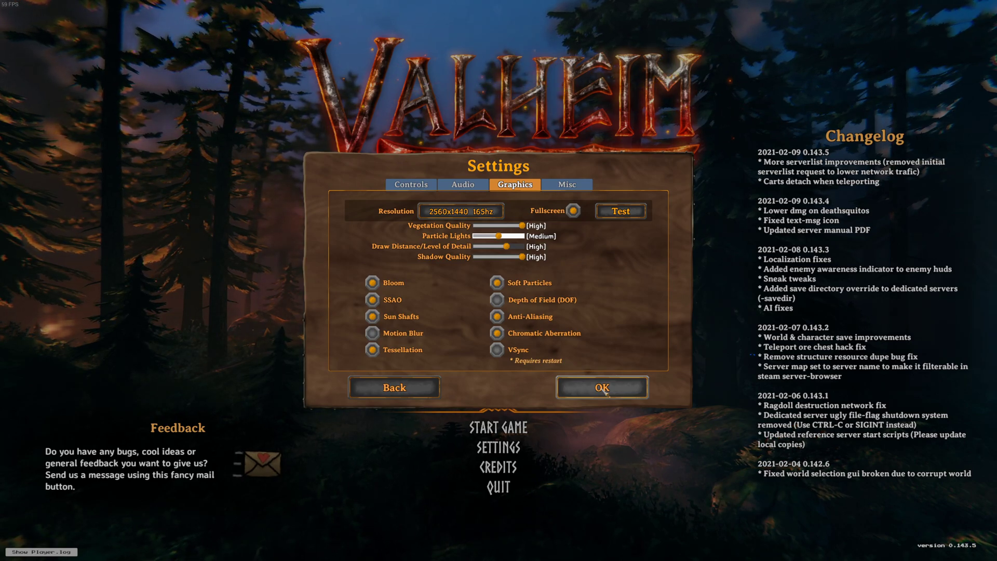
click(603, 388)
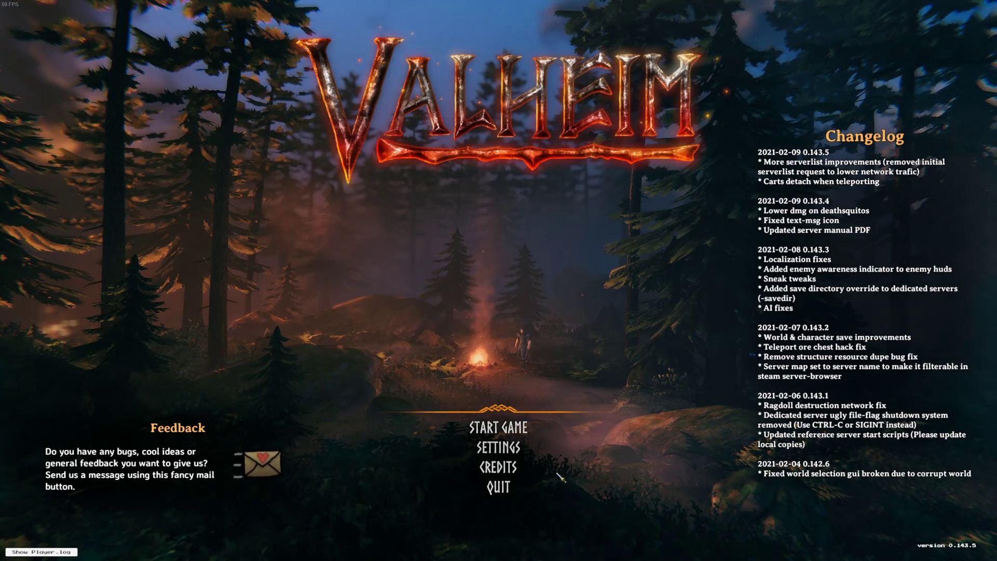
- Quit Valheim, centre the two-line gfx-jobs note and select its text, then open File Explorer
click(498, 487)
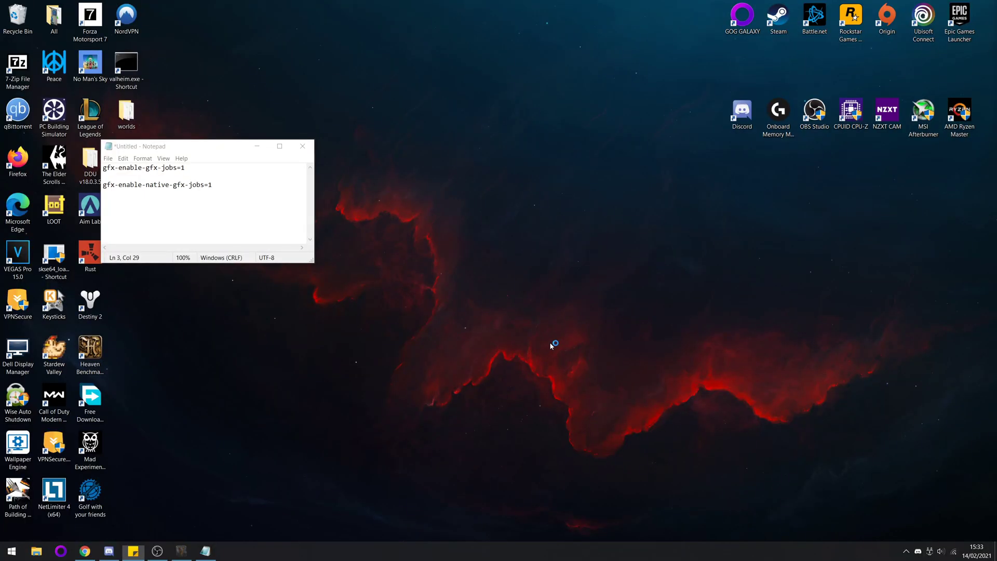
mouse_move(199, 160)
mouse_down()
mouse_move(491, 242)
mouse_move(439, 242)
mouse_up()
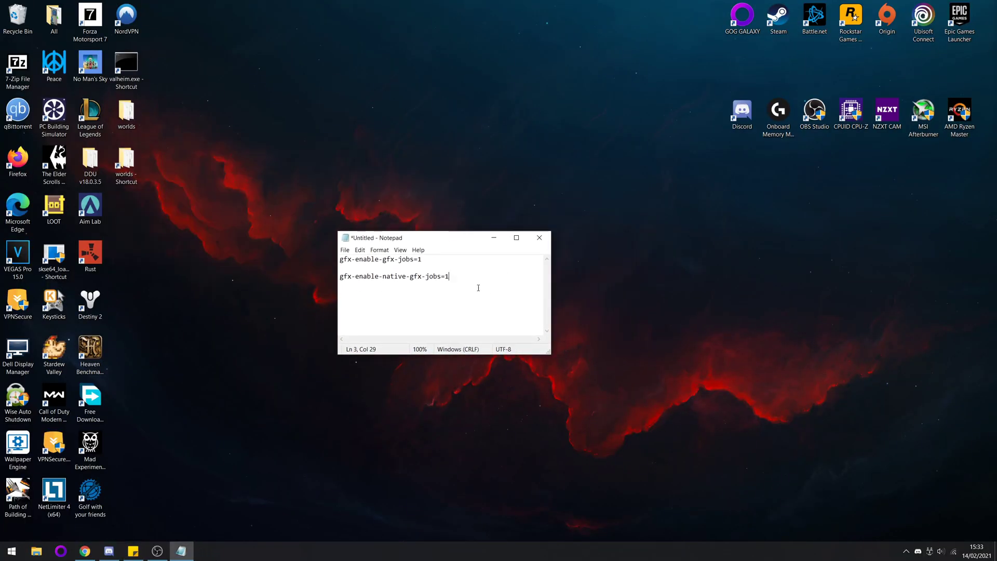
drag(448, 276, 316, 246)
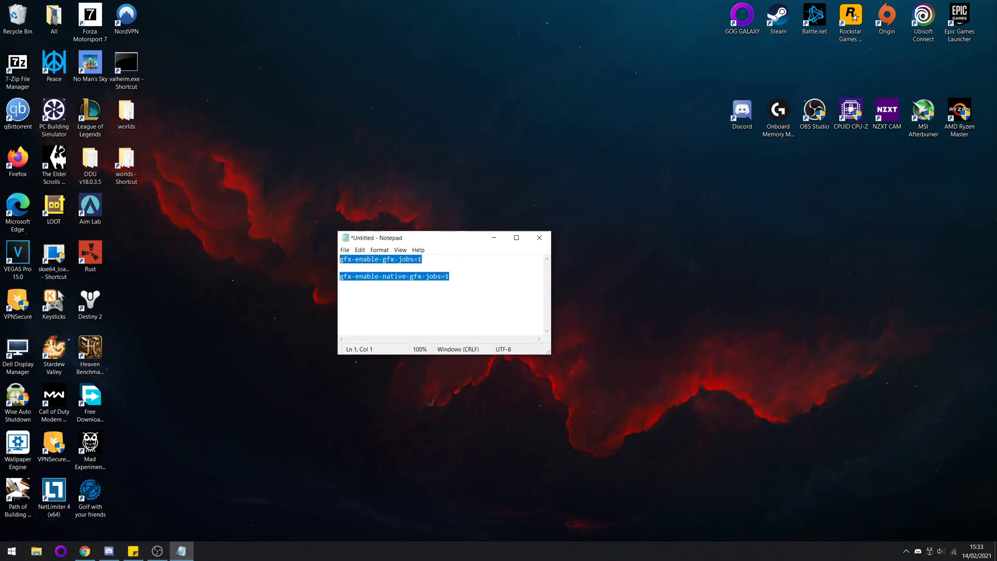
click(464, 301)
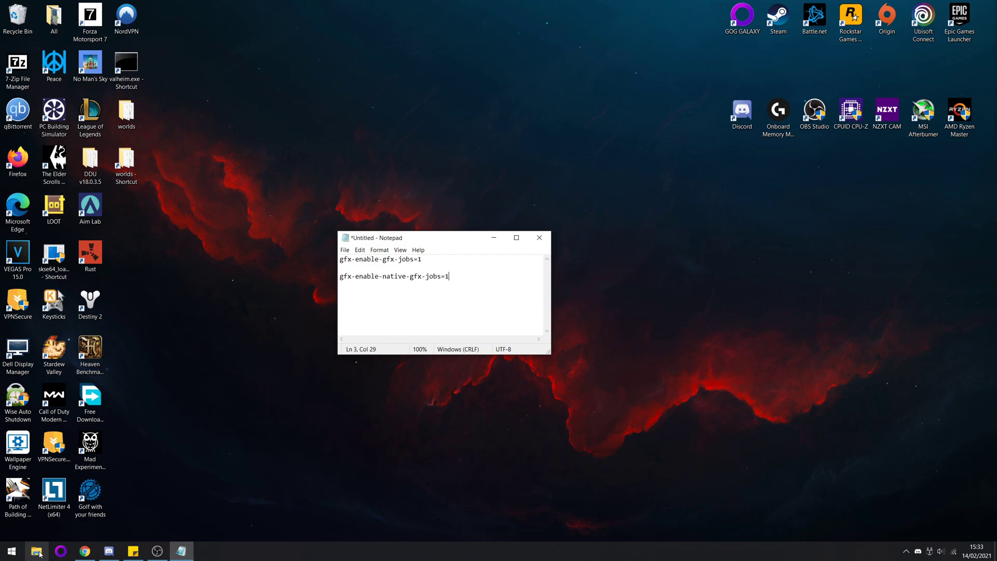
click(36, 550)
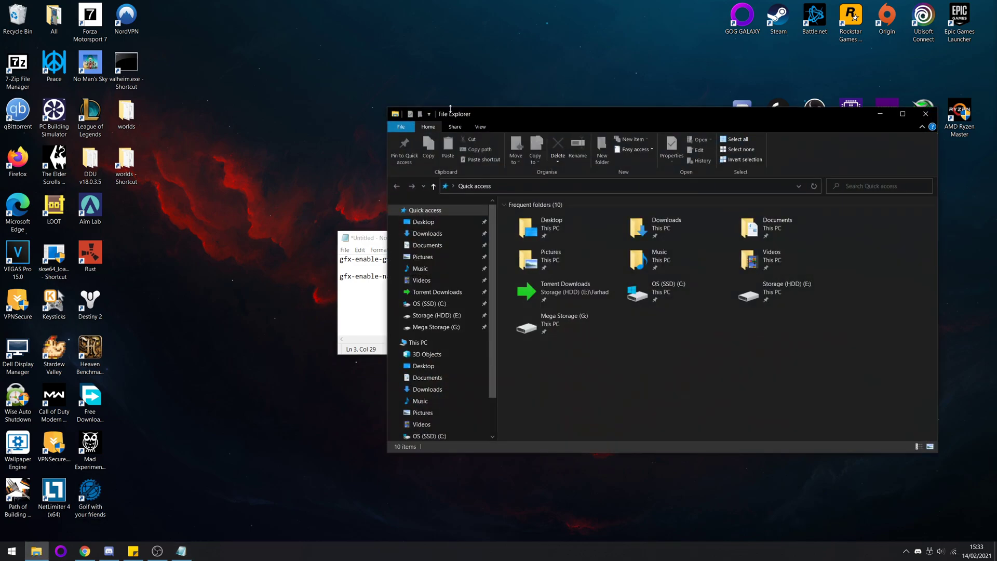
- Move File Explorer left and browse C: > Program Files (x86) > Steam
drag(505, 113, 279, 124)
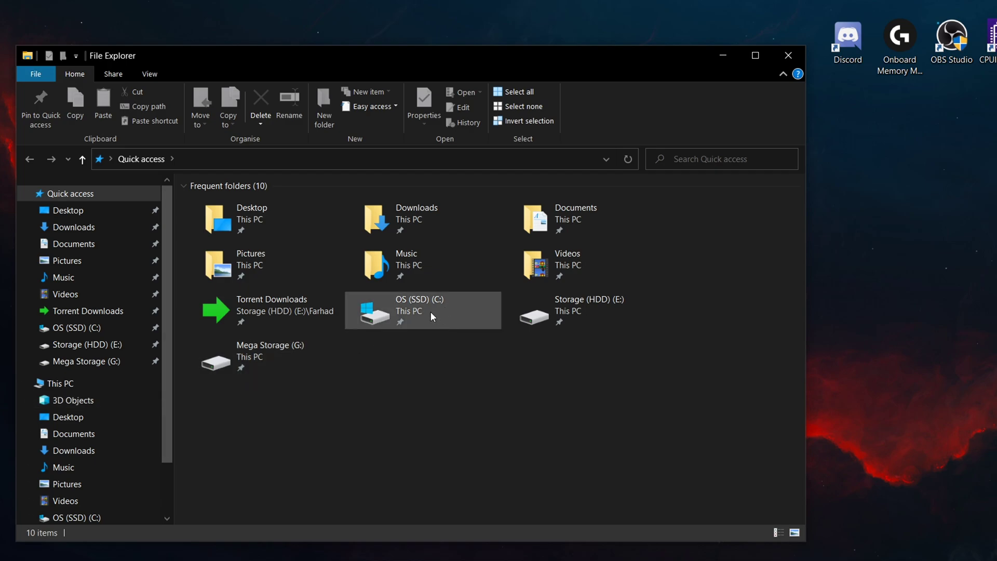
double_click(427, 315)
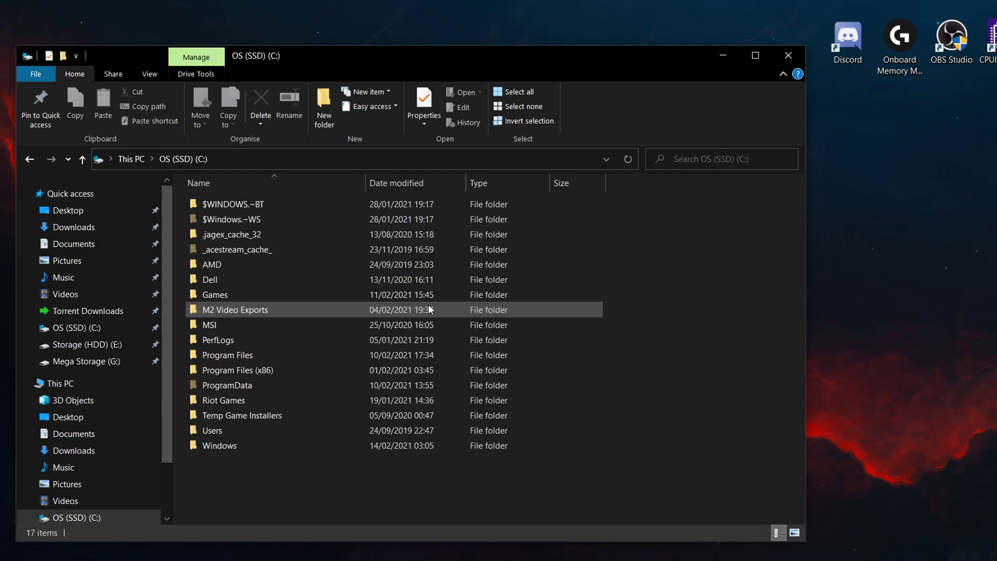
double_click(270, 369)
scroll(317, 486, down, 10)
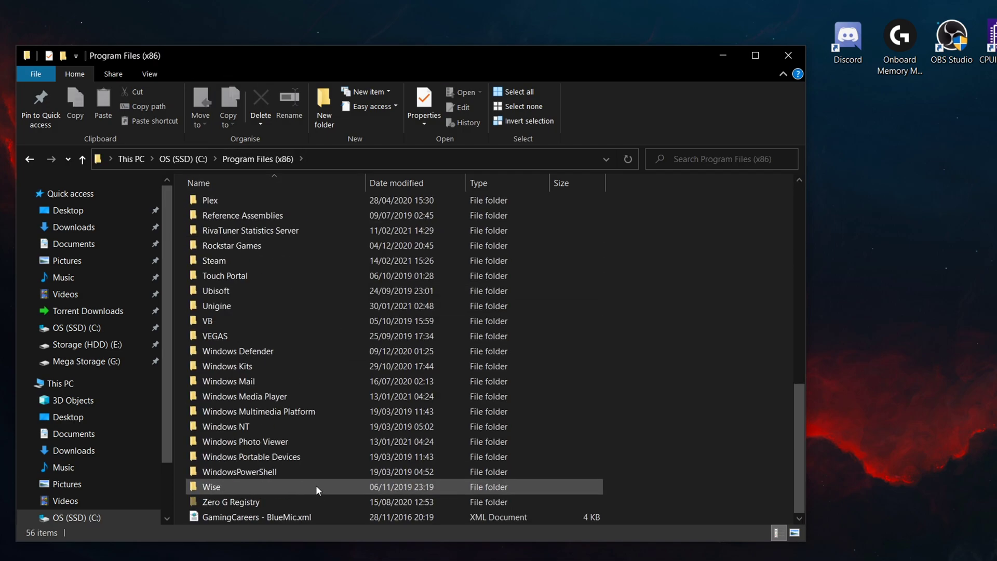
click(372, 265)
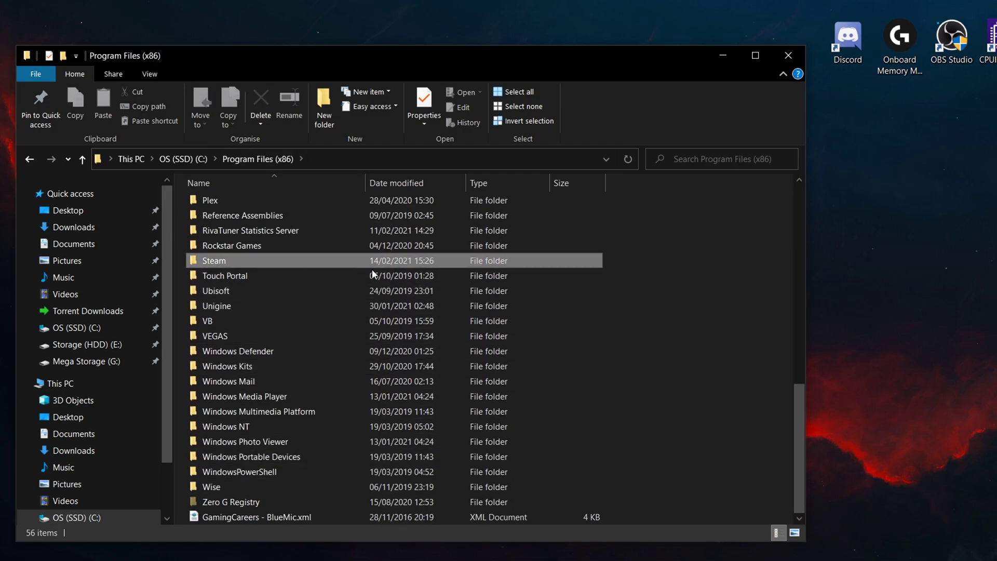
double_click(311, 260)
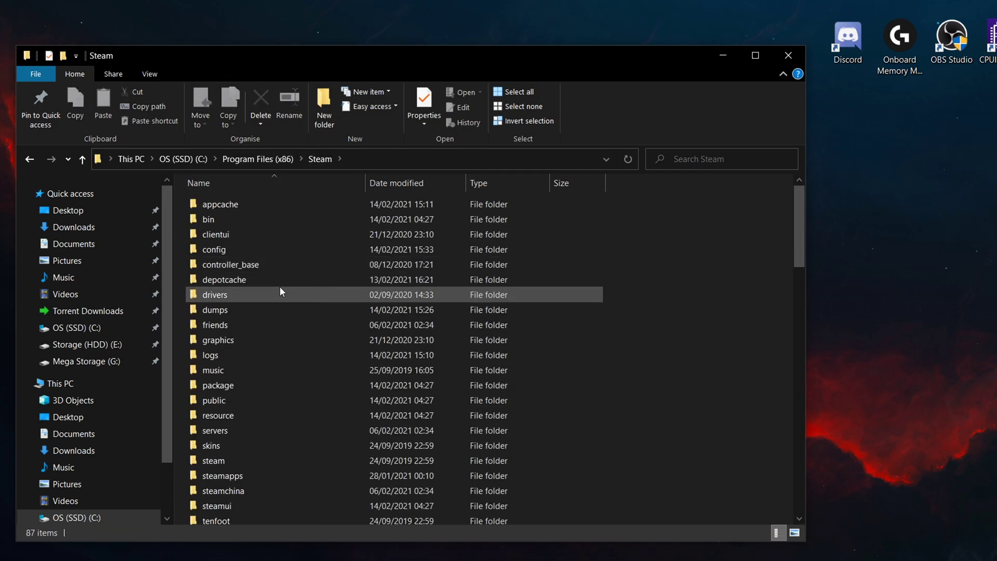
click(259, 475)
scroll(293, 476, down, 1)
- Continue through steamapps and common into the Valheim game folder
double_click(266, 412)
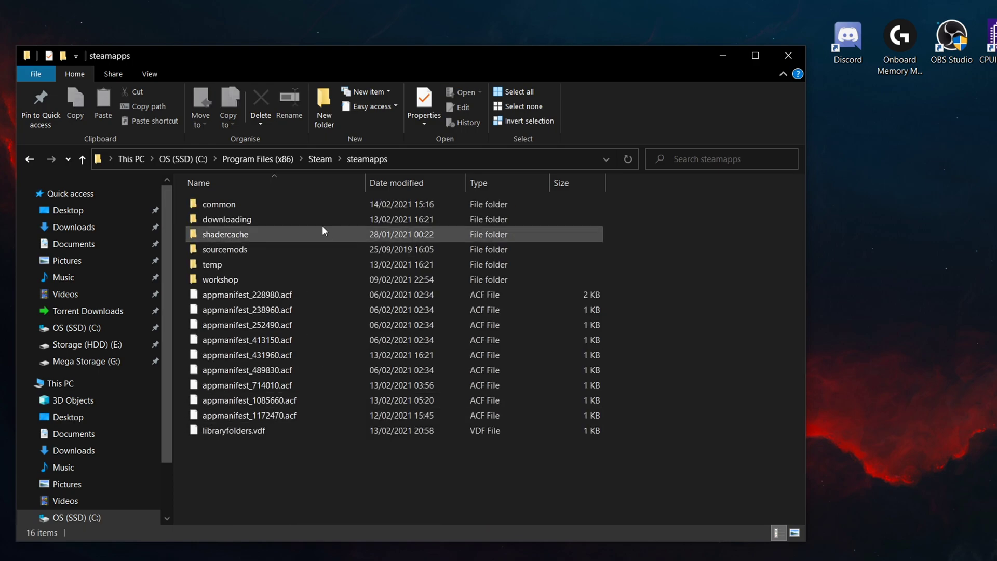
click(265, 204)
double_click(261, 205)
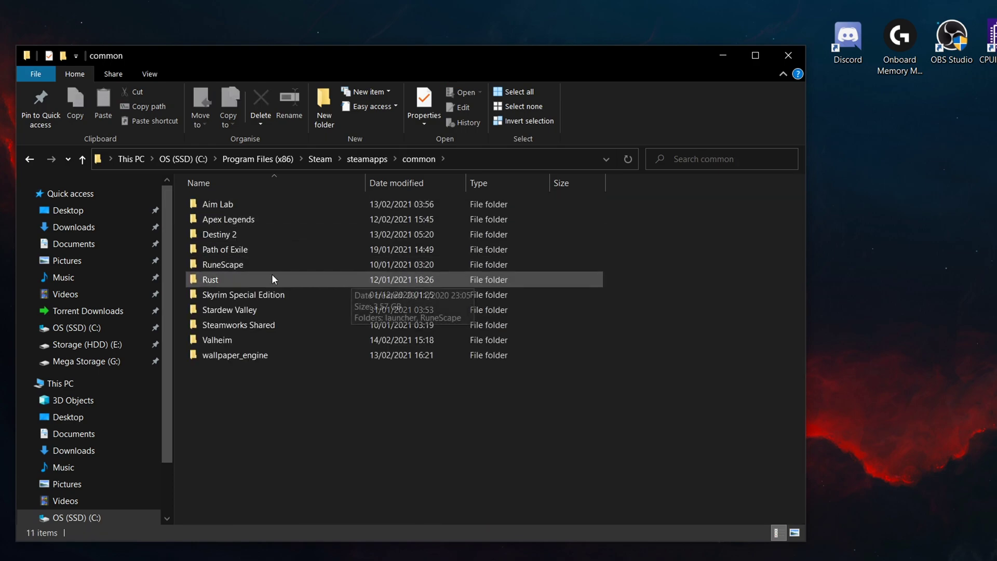
click(242, 344)
double_click(248, 339)
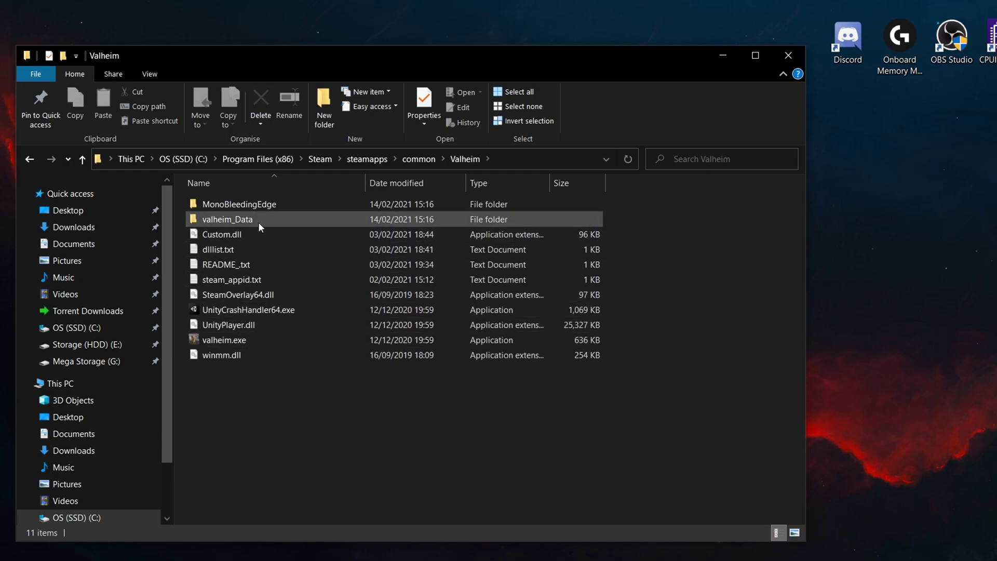
mouse_move(228, 220)
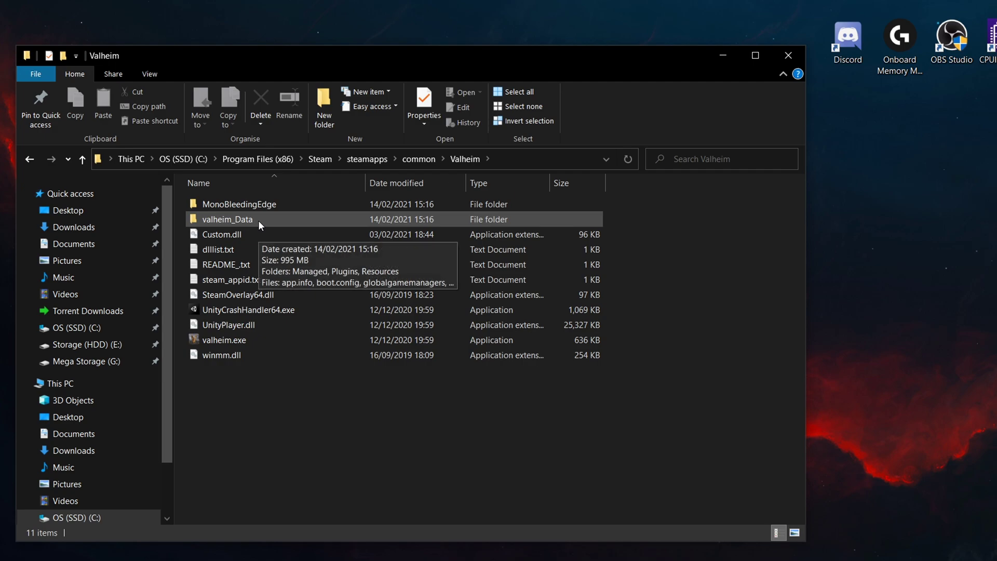
- Open valheim_Data and select boot.config, cancelling the accidental rename attempts
double_click(253, 220)
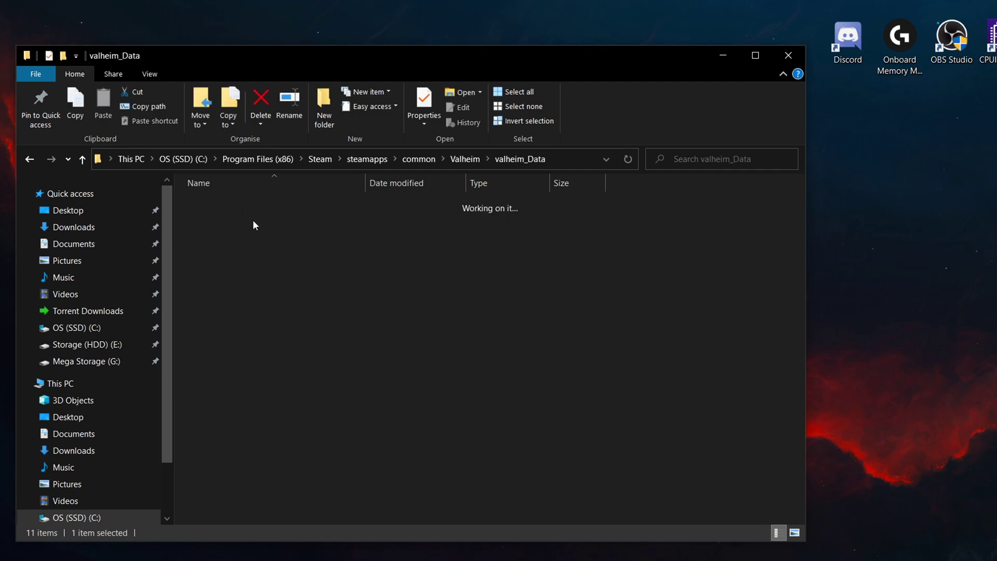
click(247, 263)
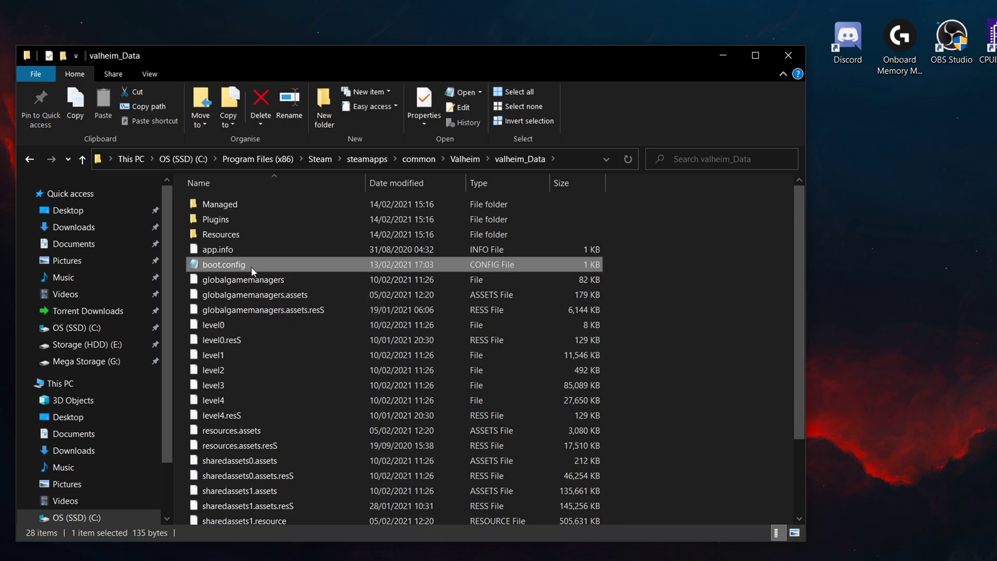
right_click(255, 267)
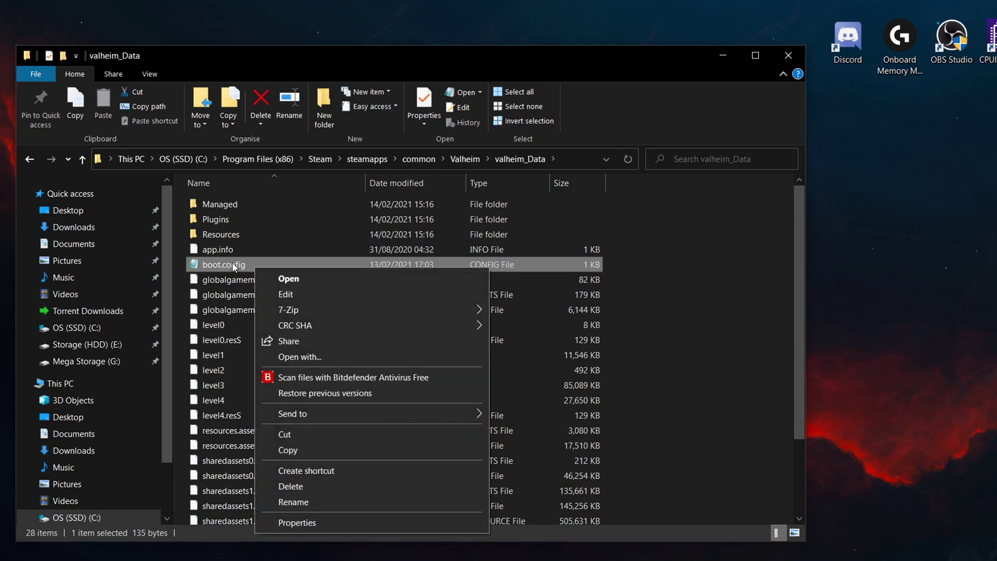
click(232, 263)
key(Escape)
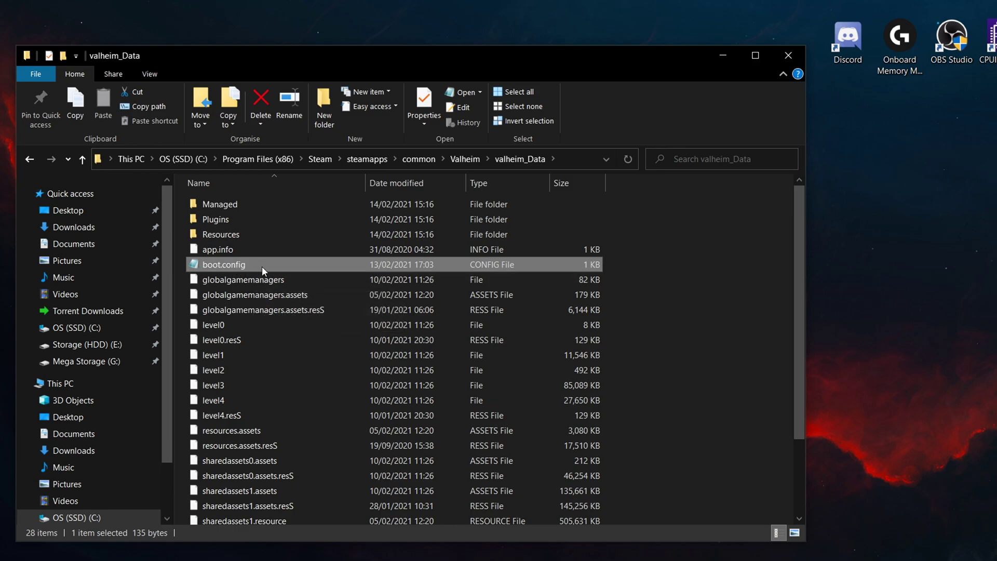
mouse_move(224, 265)
right_click(262, 265)
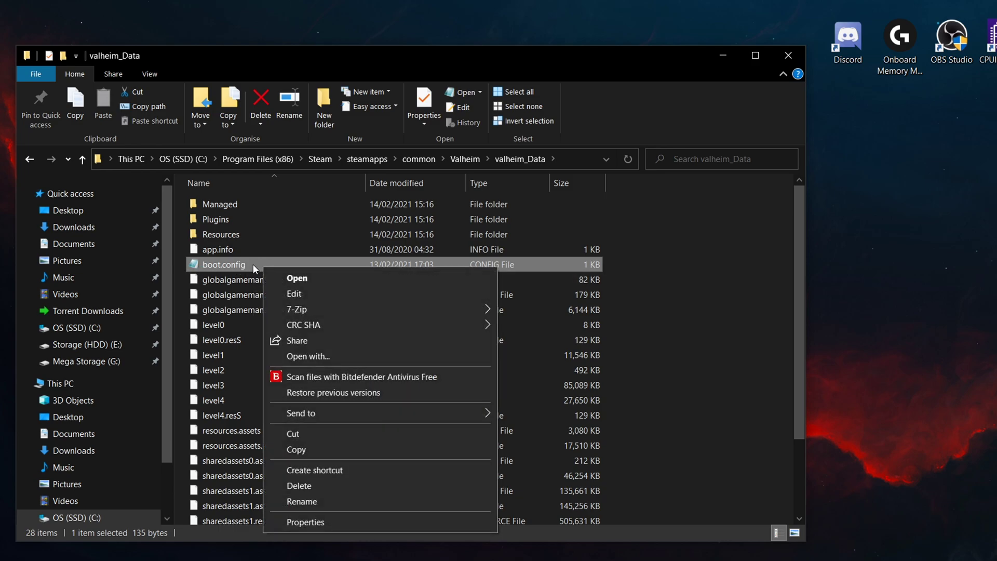
key(Escape)
key(F2)
key(Escape)
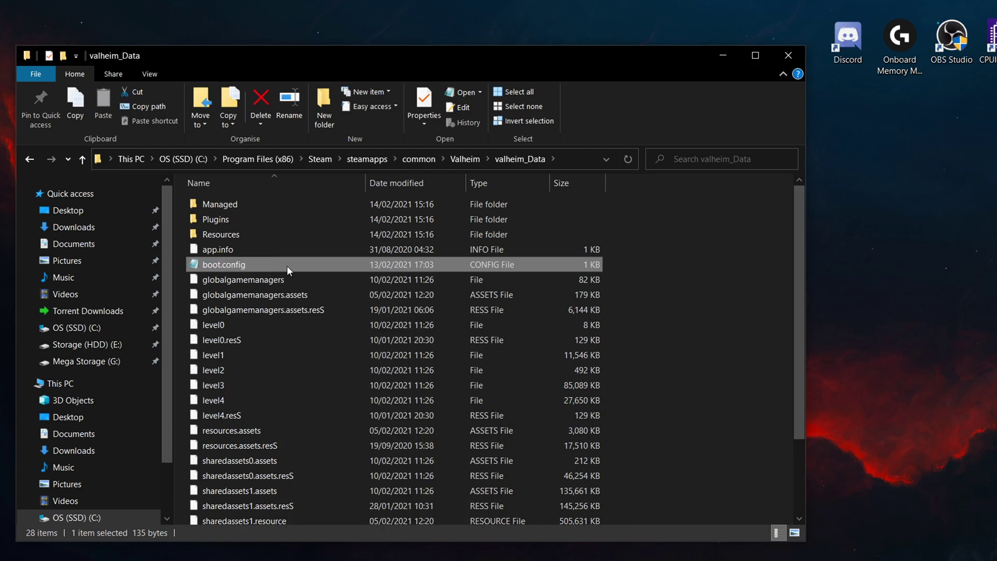
- Open boot.config in Notepad, reposition the window, and delete its first three lines
double_click(393, 435)
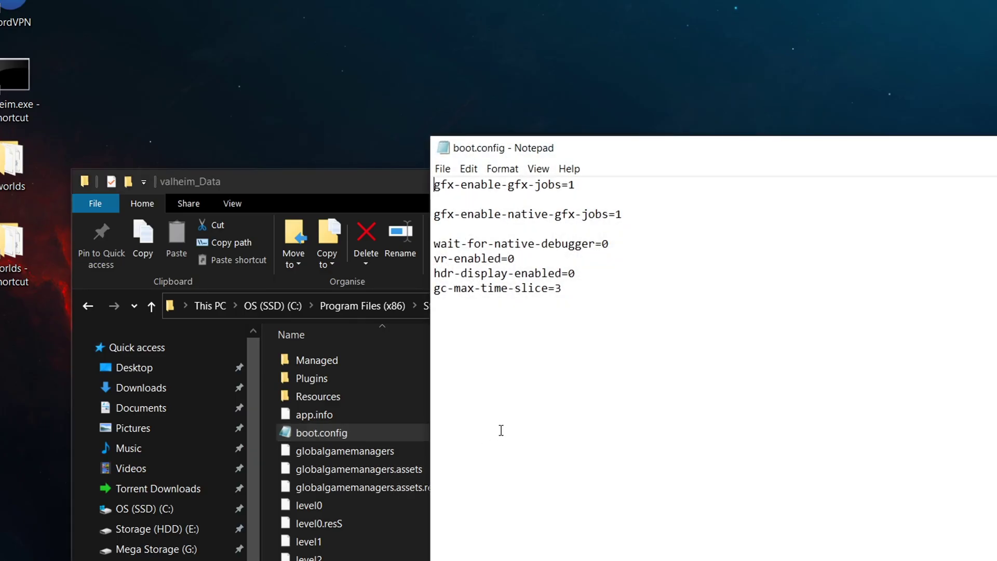
drag(725, 158, 527, 111)
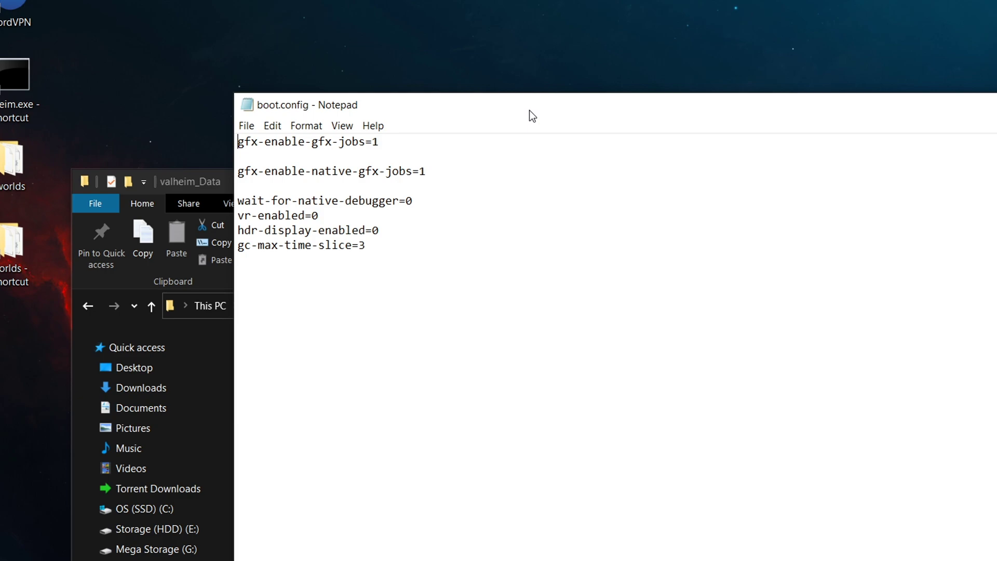
drag(529, 110, 544, 160)
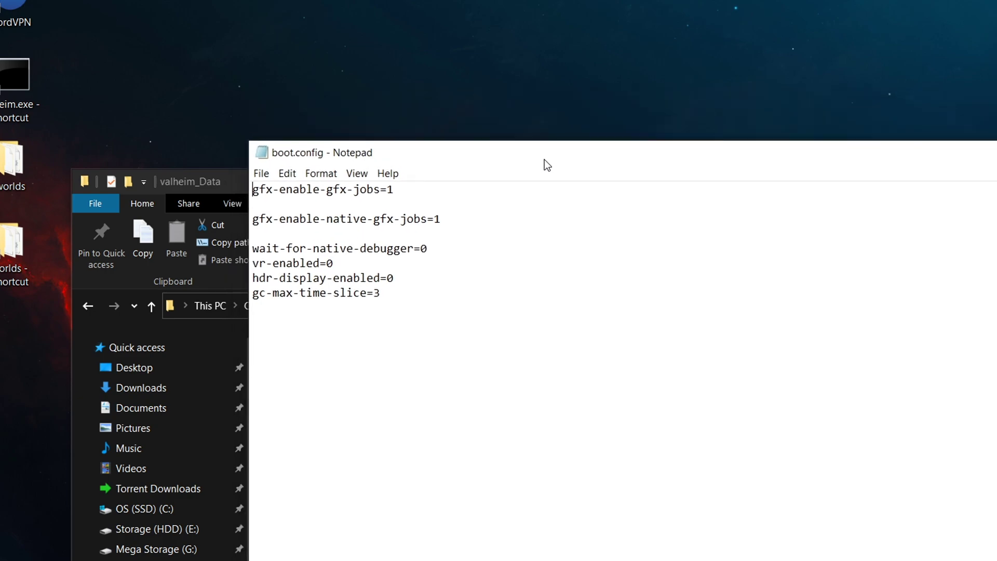
click(309, 235)
key(shift+Up)
key(shift+Up)
key(ctrl+c)
key(Delete)
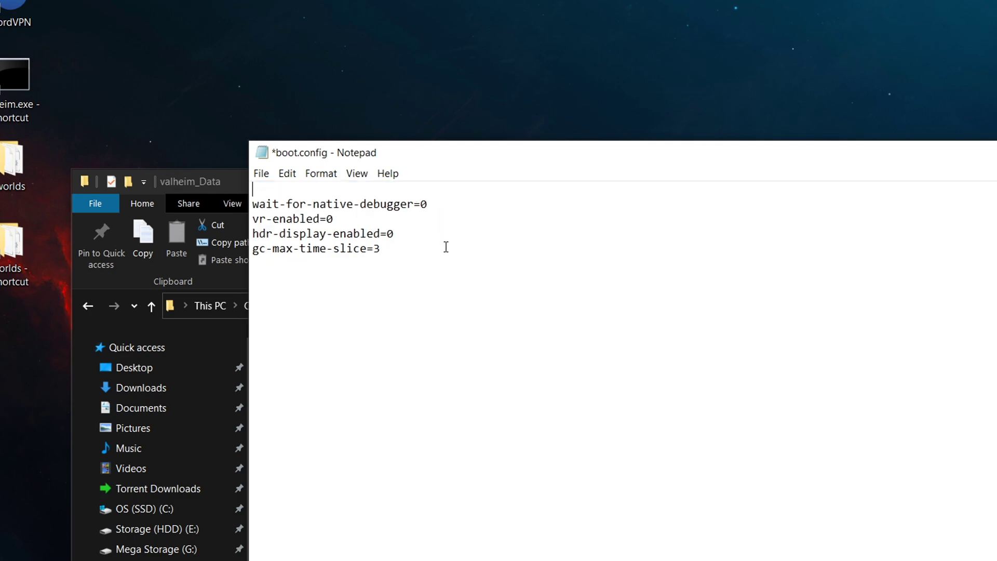
- Paste the gfx-enable-gfx-jobs=1 and gfx-enable-native-gfx-jobs=1 lines at the top of boot.config
drag(411, 280, 139, 178)
drag(500, 162, 500, 116)
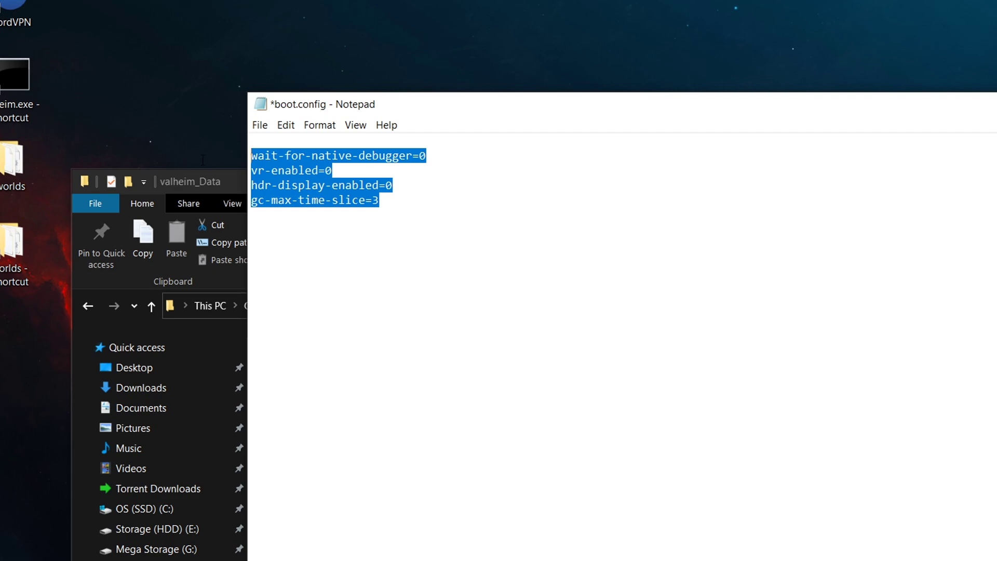
click(345, 235)
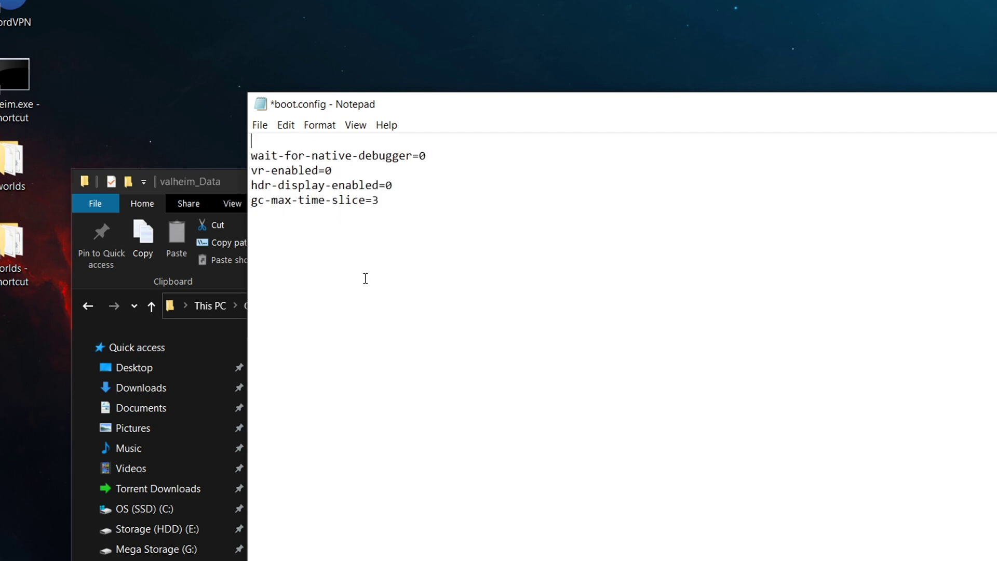
key(ctrl+v)
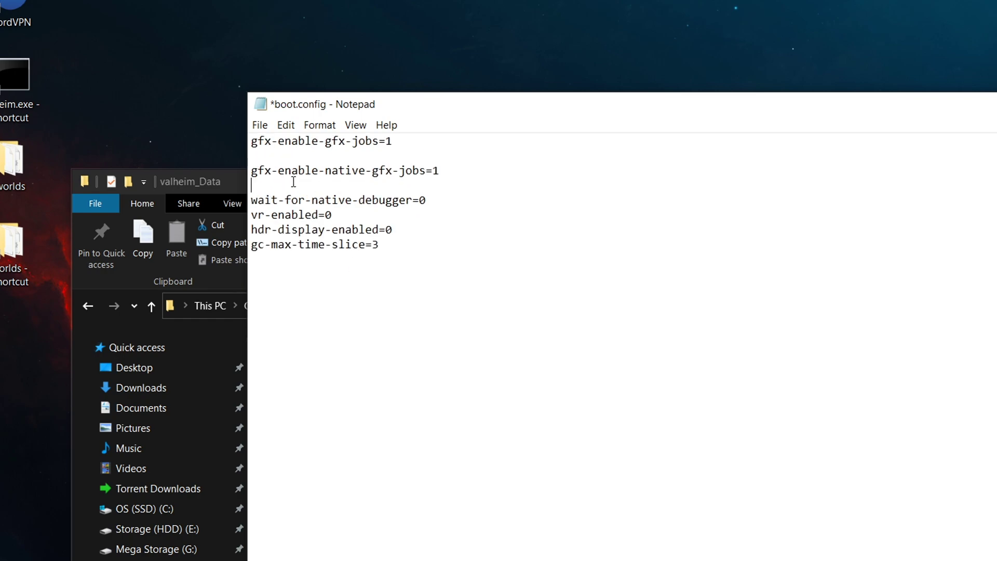
drag(293, 182, 195, 126)
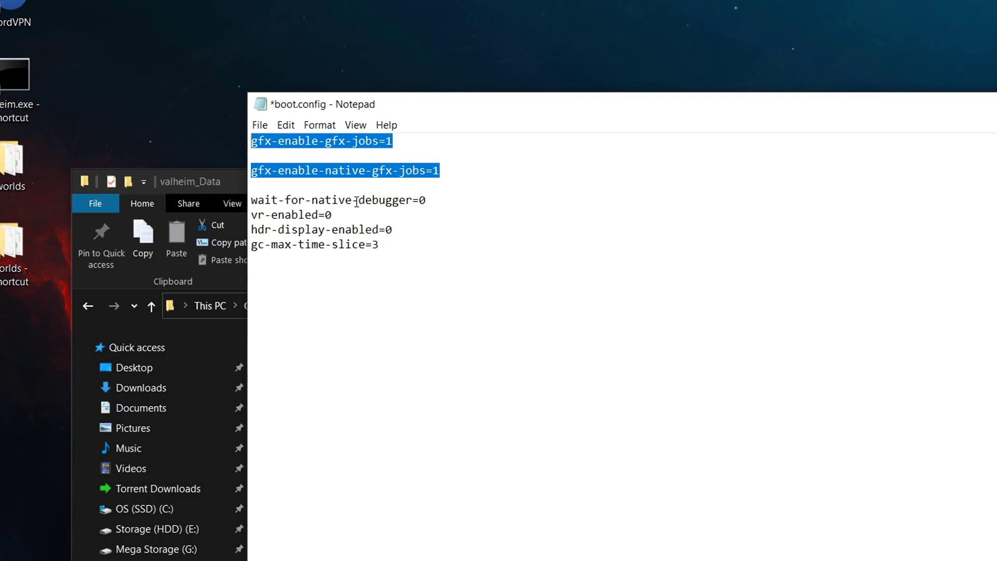
click(367, 187)
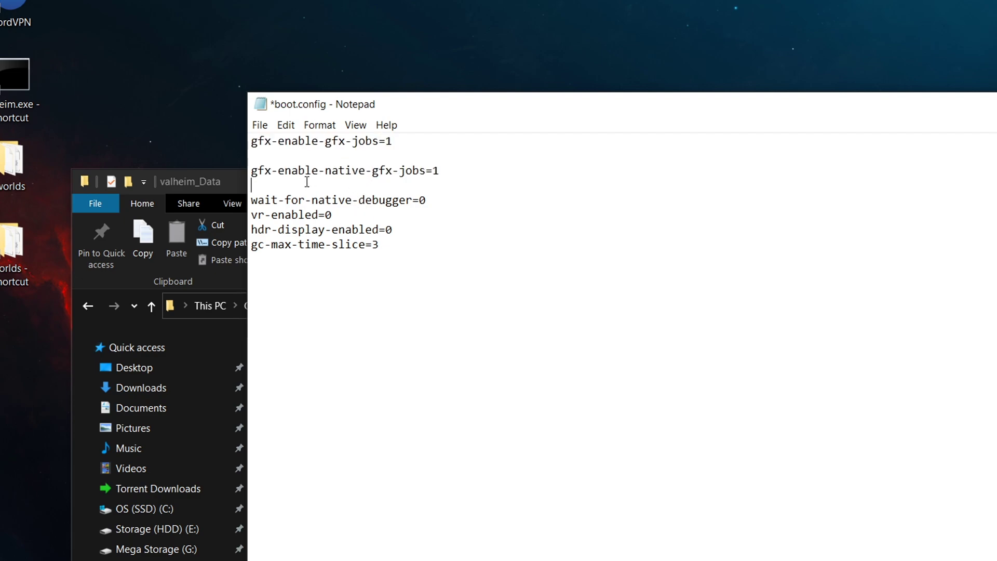
- Reselect and check the two pasted gfx-jobs lines
key(shift+Up)
key(shift+Up)
key(shift+Up)
click(325, 179)
drag(321, 185, 234, 125)
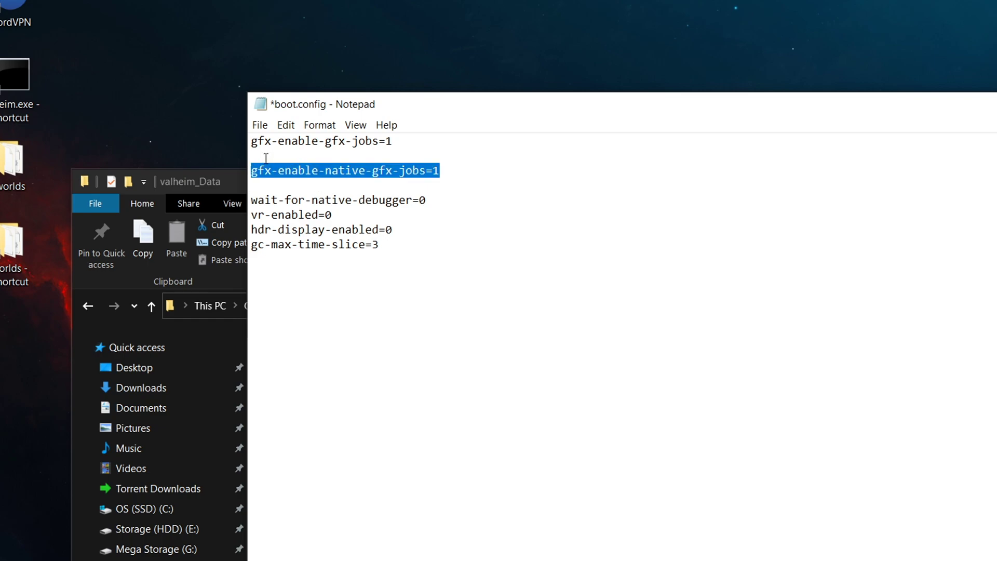
drag(311, 181, 235, 138)
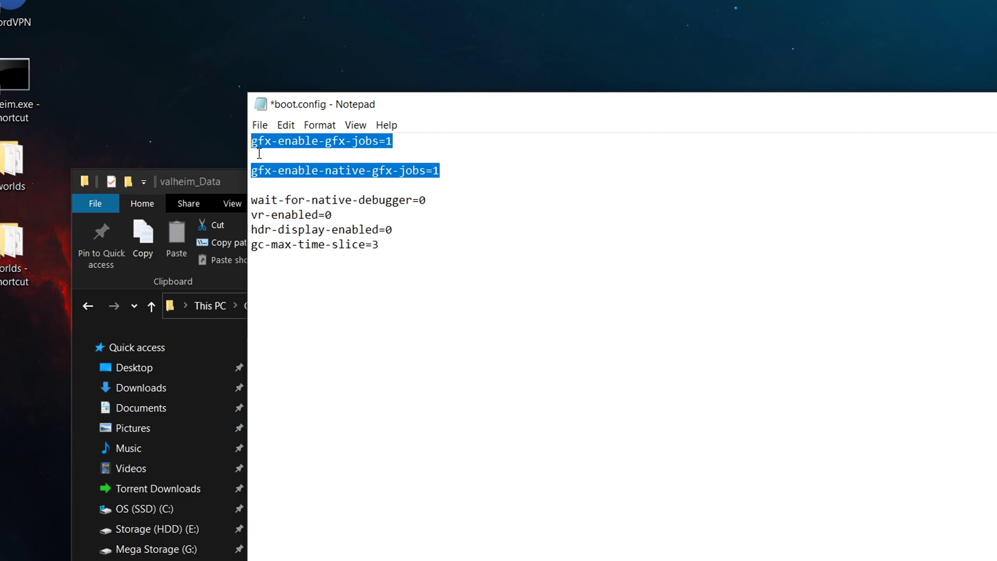
click(287, 195)
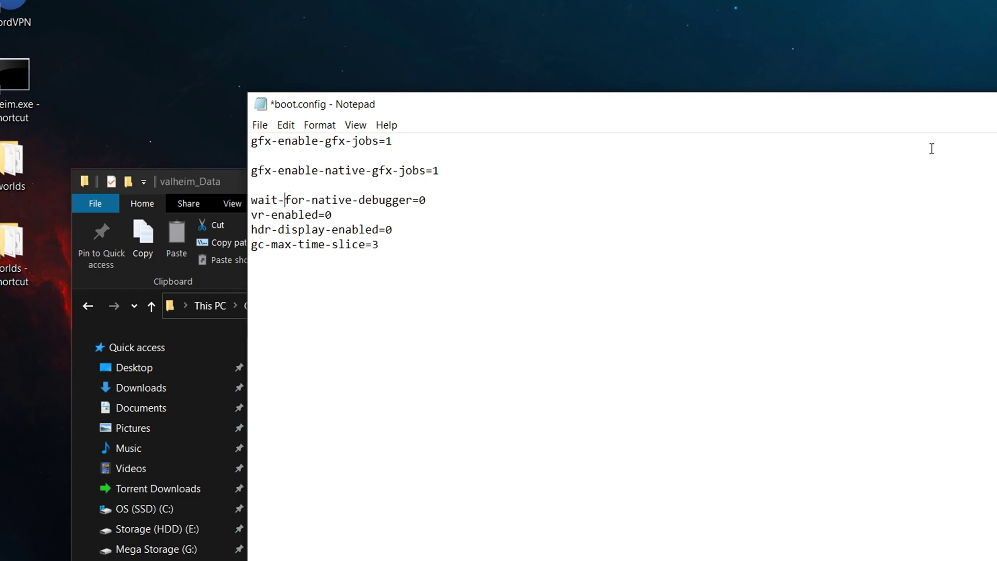
- Open and close the File menu without saving, then return to valheim_Data
click(260, 125)
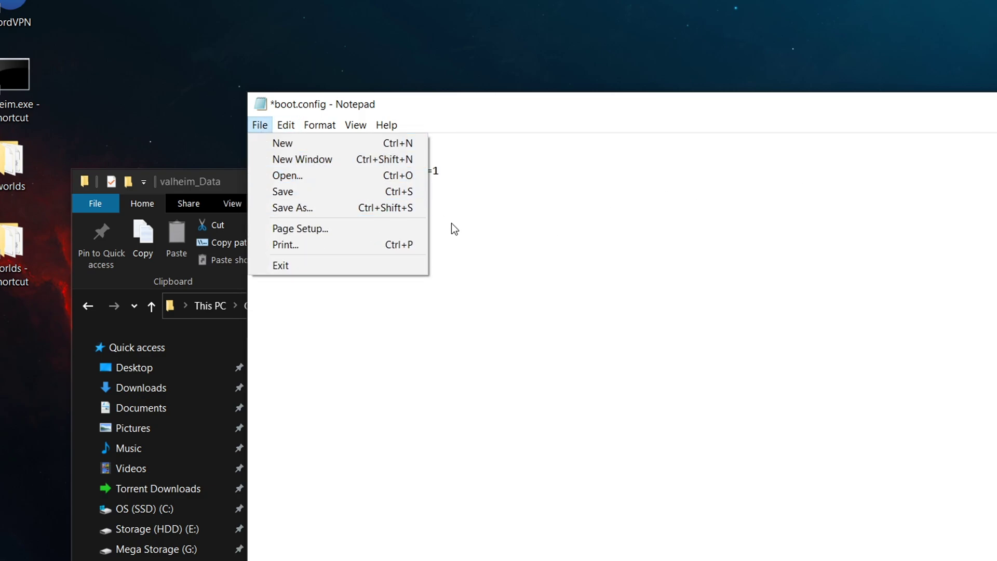
click(596, 243)
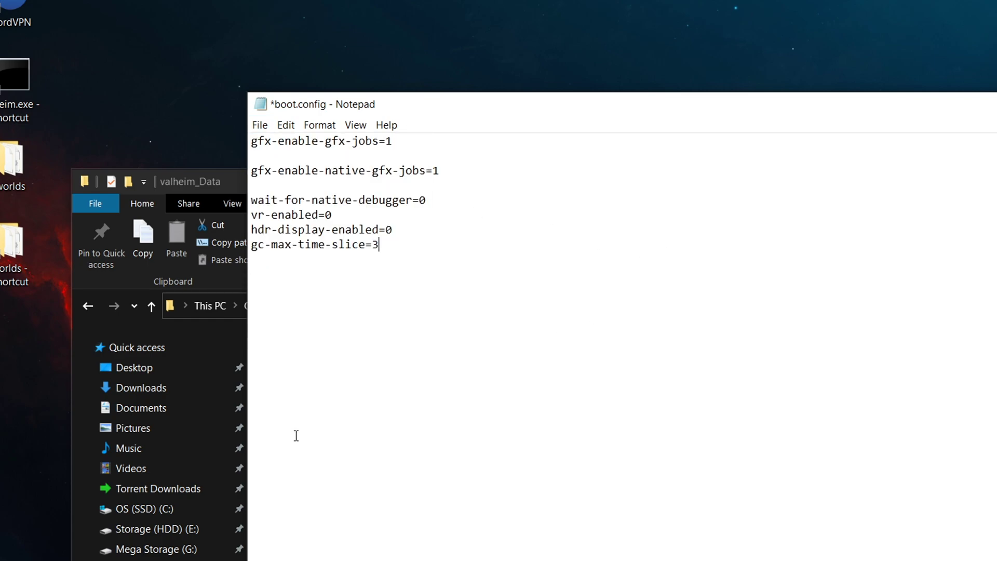
click(221, 182)
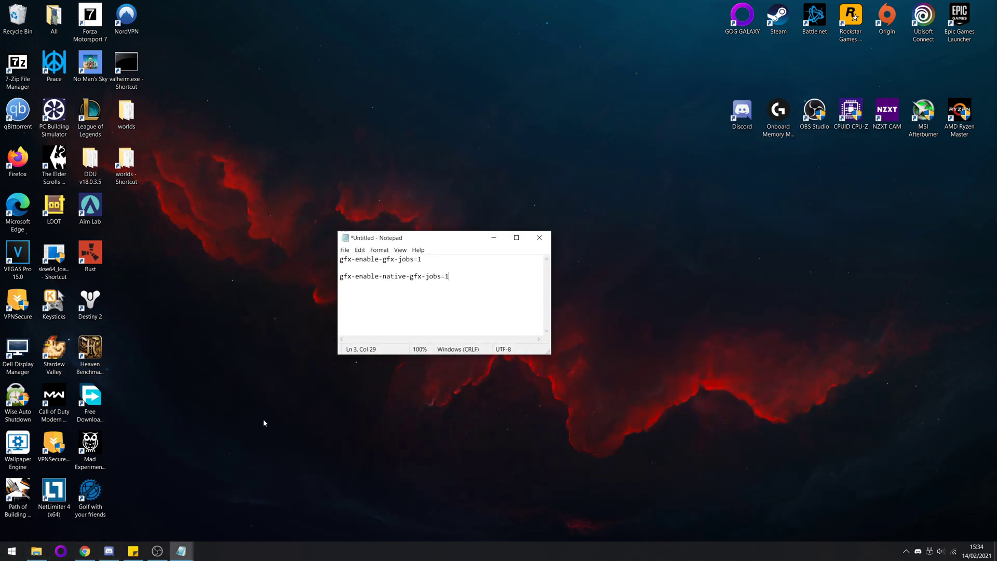
- Launch Valheim from the valheim.exe desktop shortcut, then right-click the taskbar while it loads
click(263, 418)
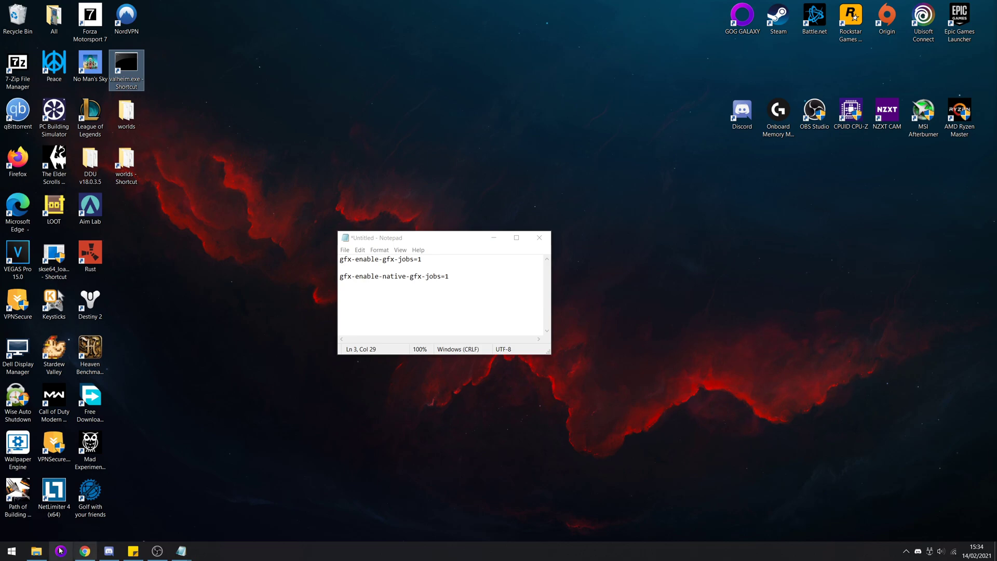
key(alt+Tab)
key(alt+Tab)
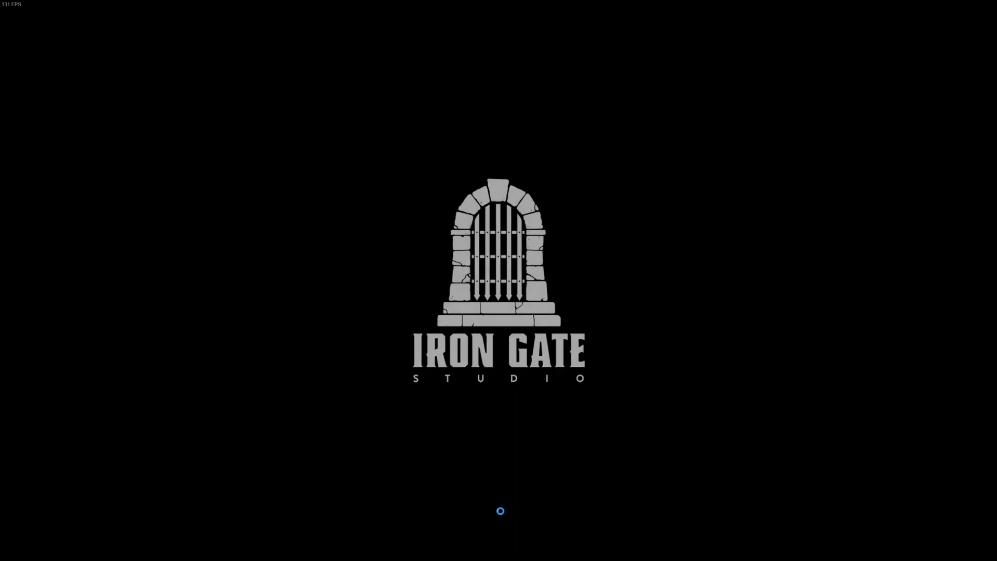
key(super)
right_click(480, 551)
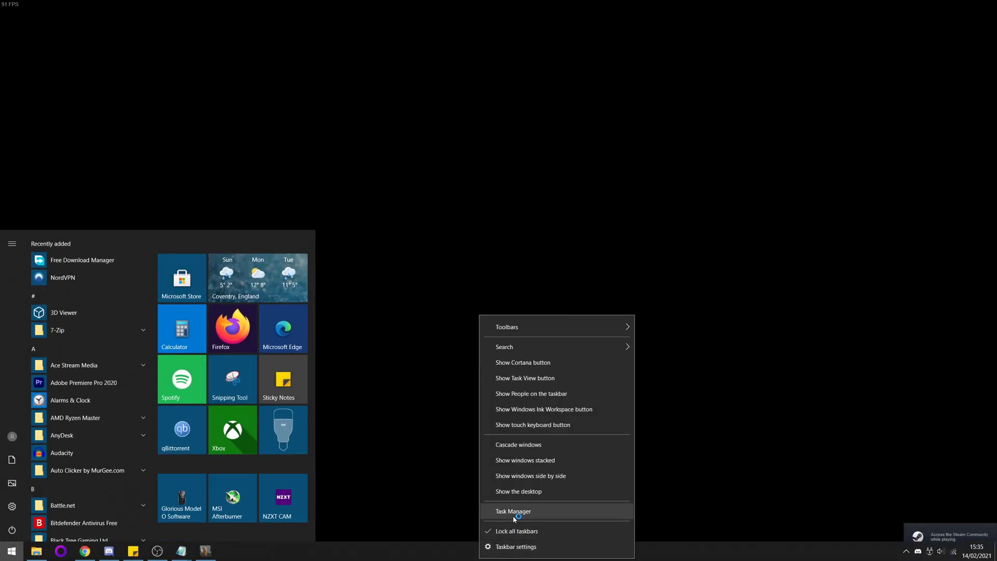
- Open Task Manager, move it left, and switch to the Details tab
click(513, 513)
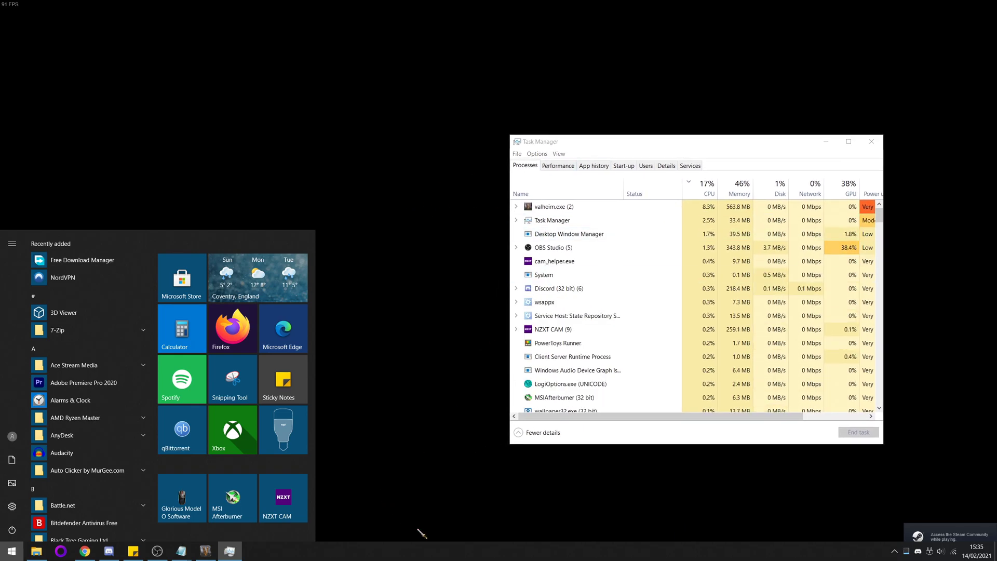
click(205, 551)
drag(691, 143, 268, 147)
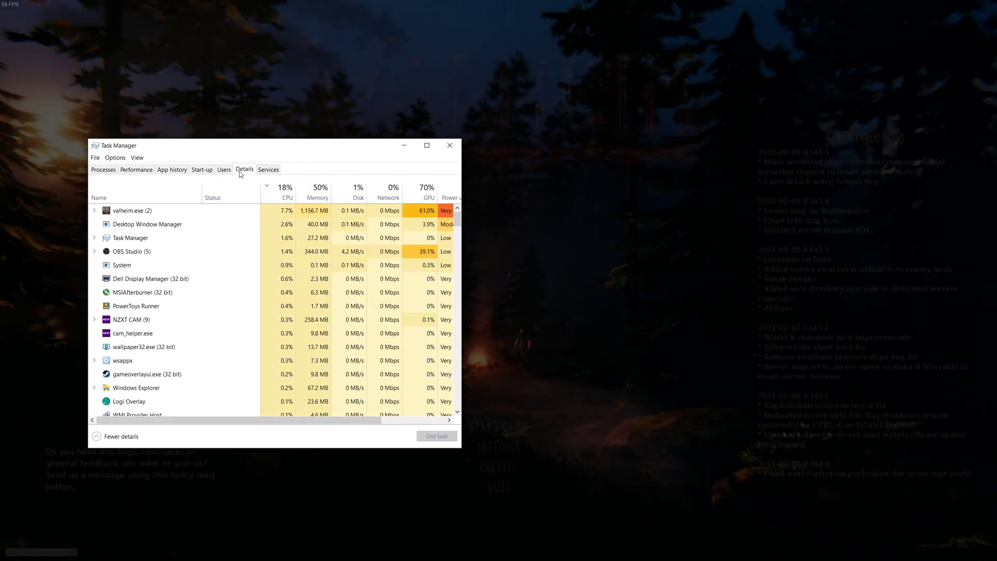
click(244, 170)
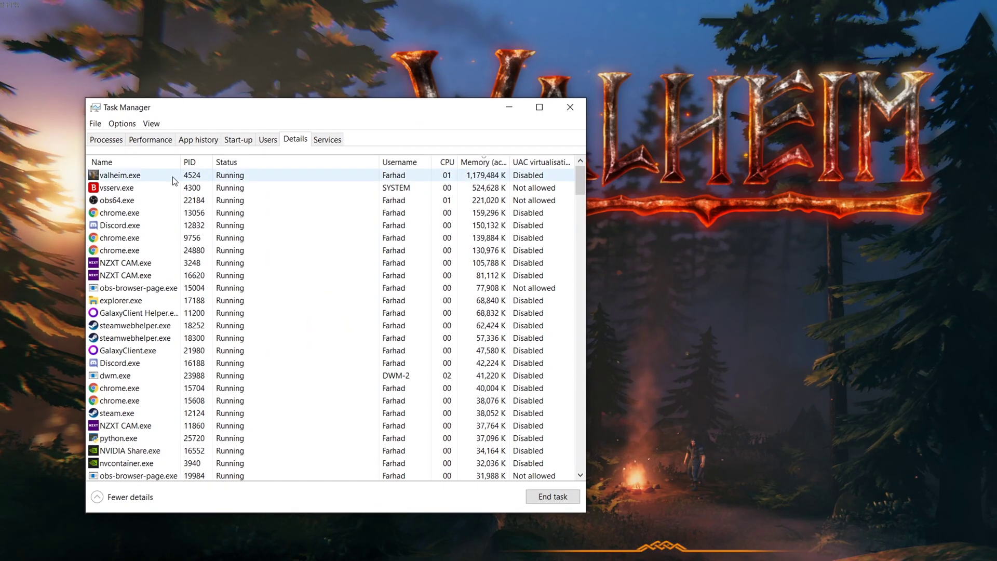
- Set the valheim.exe process to High priority and confirm the change
click(155, 178)
right_click(153, 177)
mouse_move(190, 225)
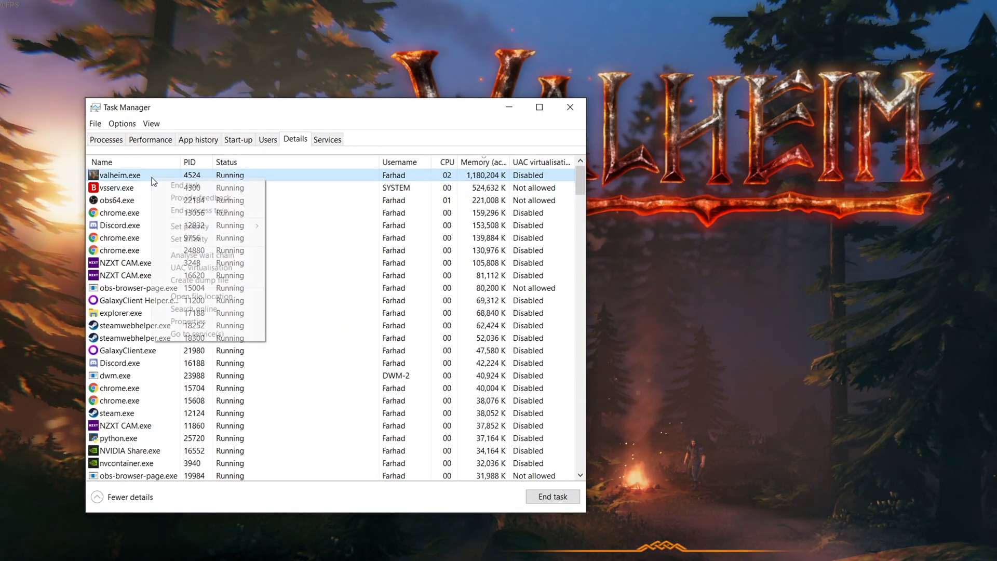
click(205, 138)
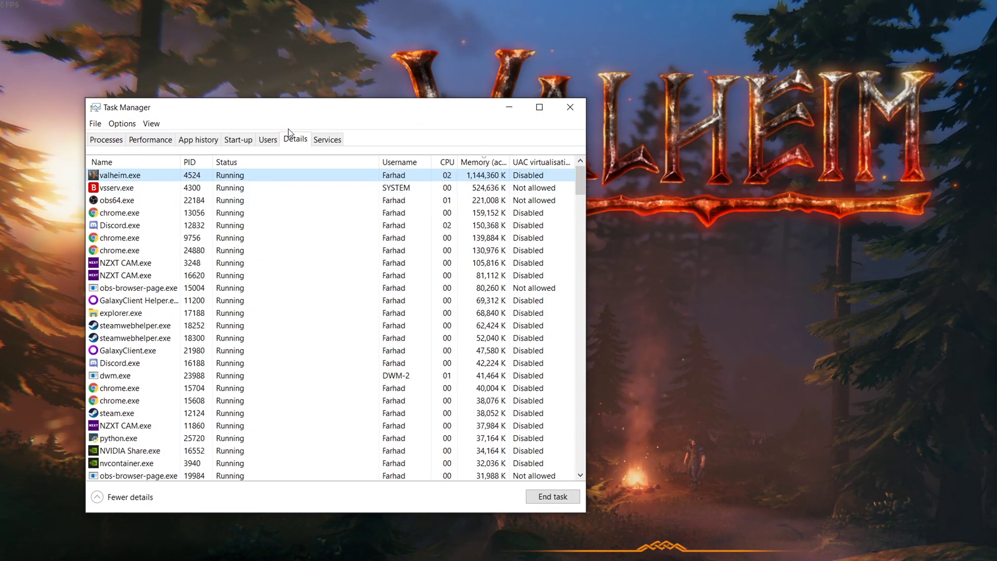
click(289, 141)
click(131, 178)
right_click(132, 180)
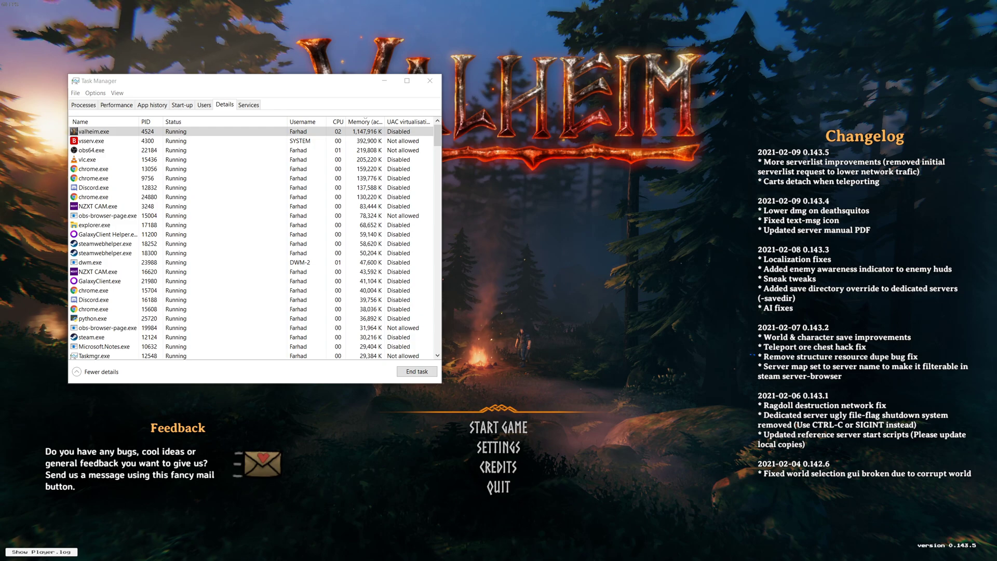
click(293, 134)
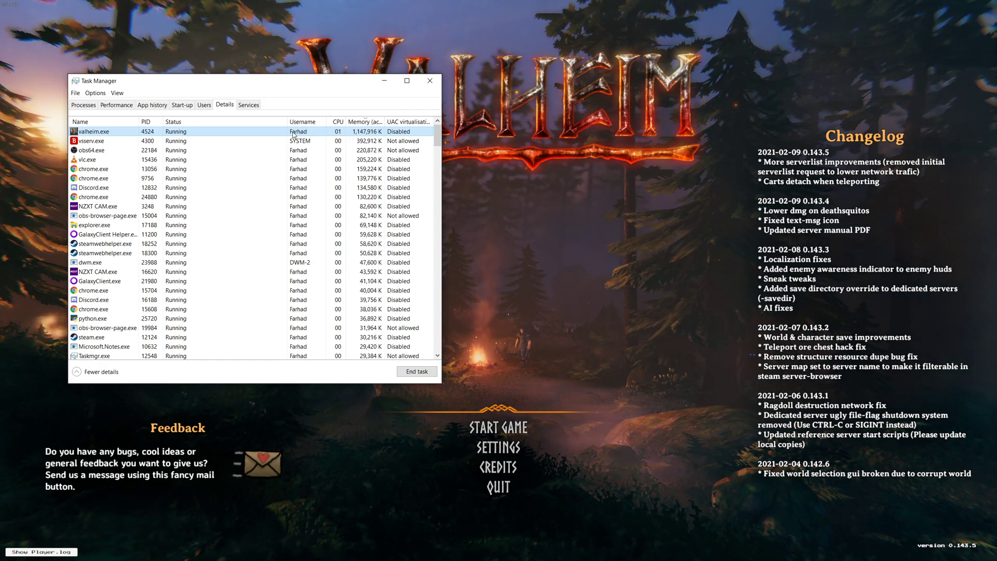
right_click(244, 130)
mouse_move(284, 166)
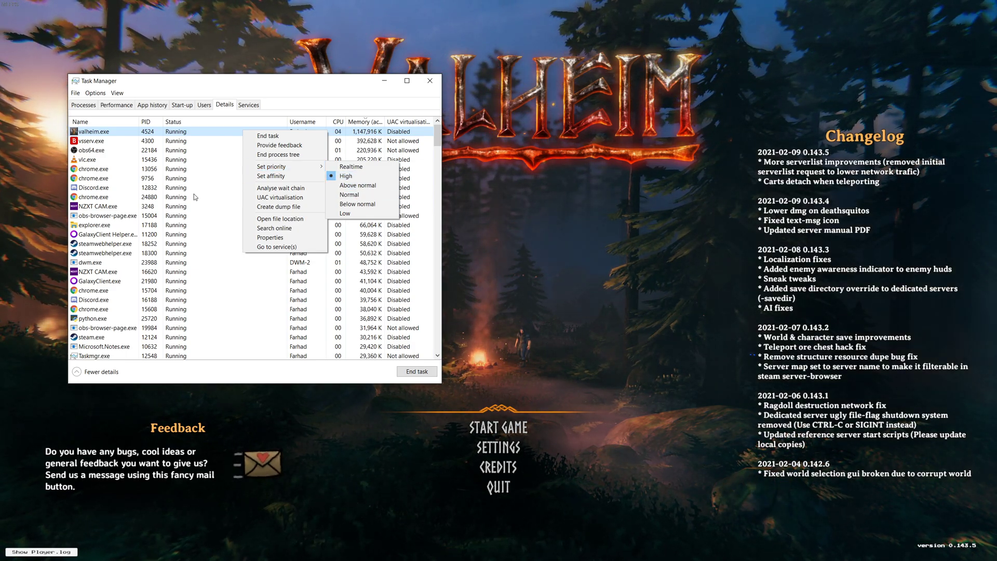
click(361, 182)
click(602, 282)
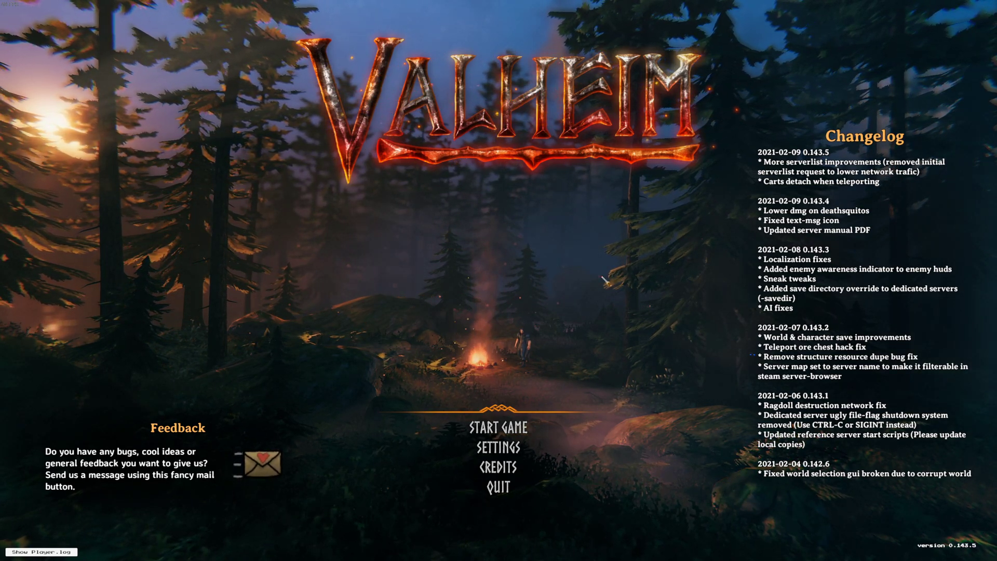
- Quit Valheim and close the untitled Notepad note without saving
key(super)
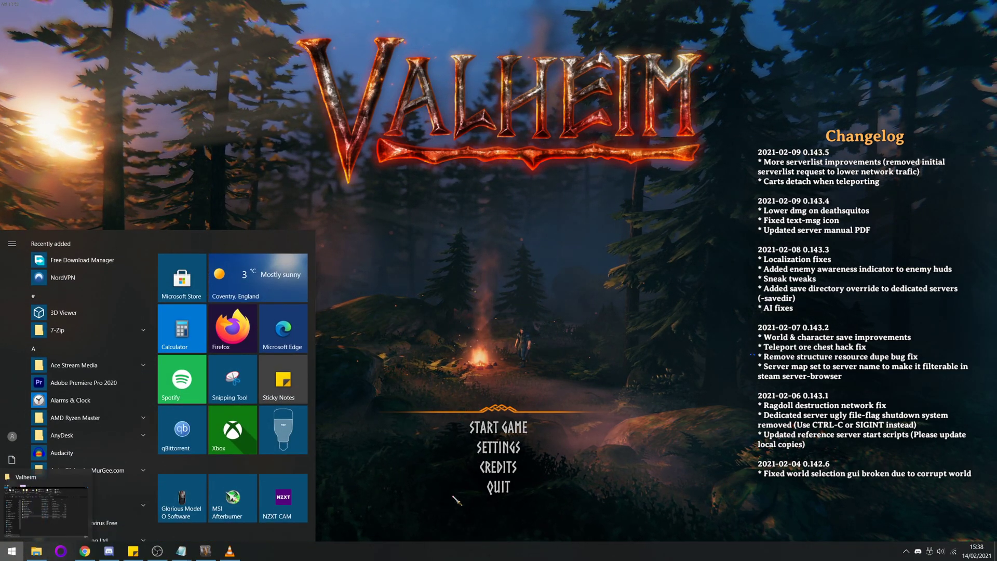
click(499, 487)
click(393, 238)
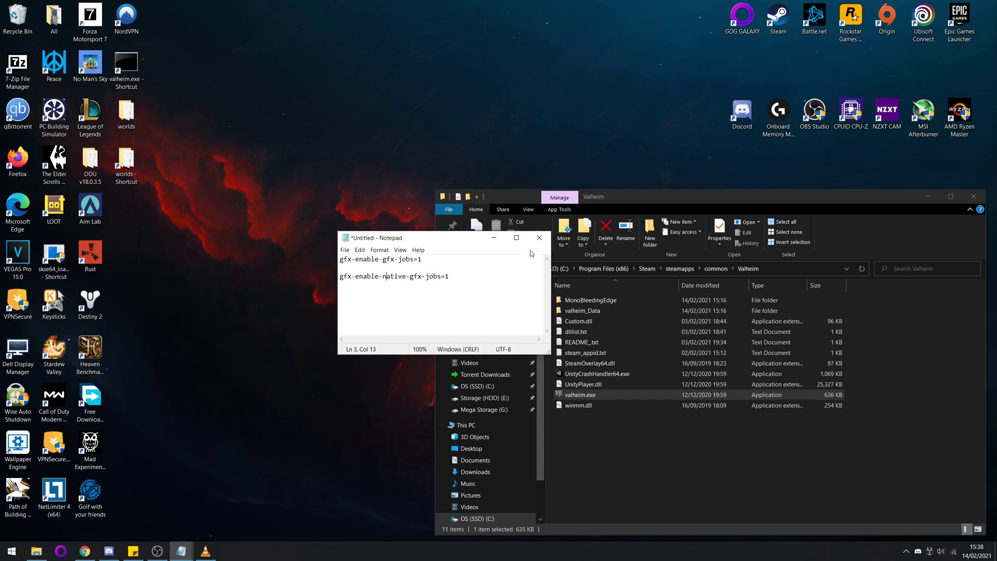
click(542, 238)
click(516, 278)
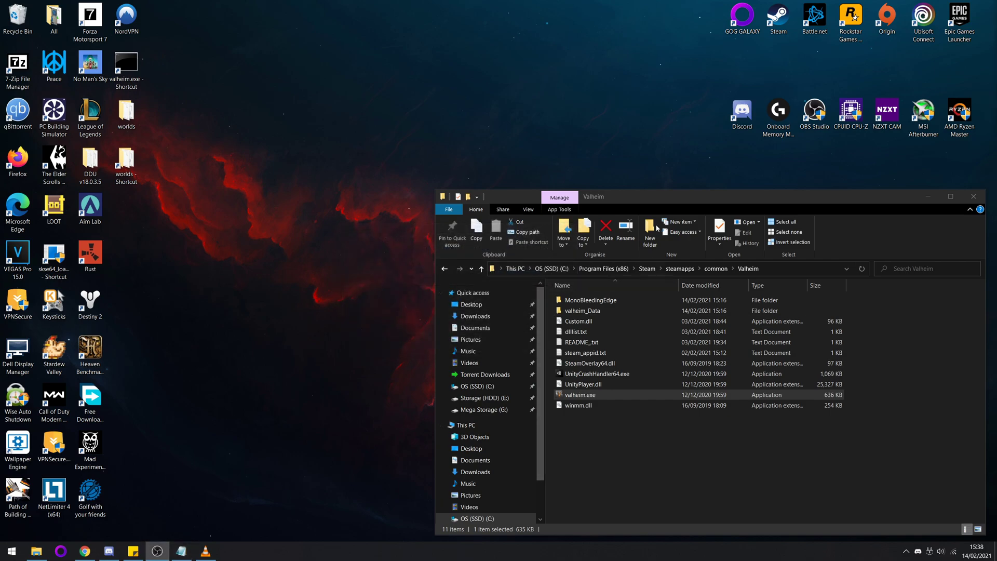
- Send valheim.exe to the desktop as a shortcut and position it there
drag(663, 197, 418, 131)
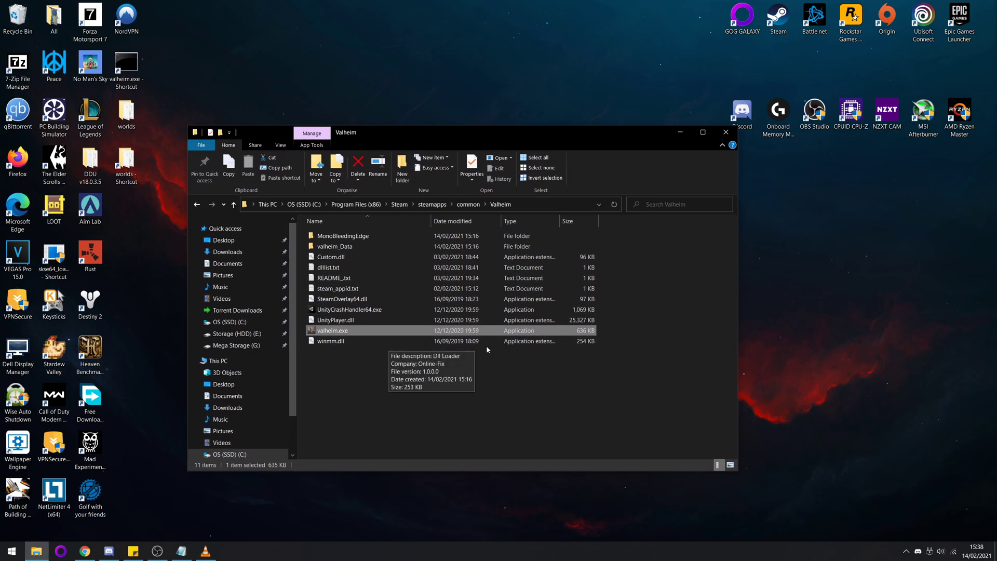
right_click(351, 333)
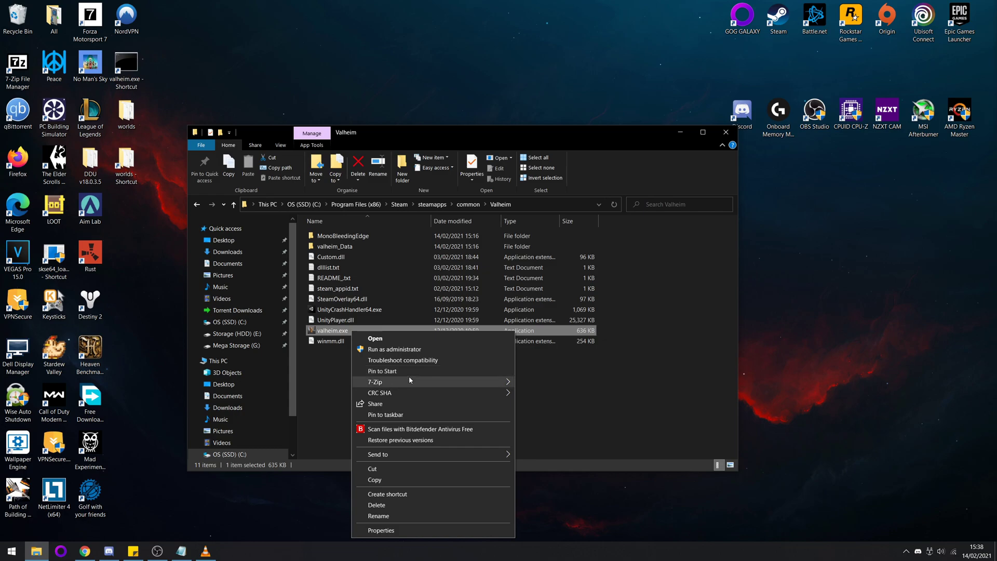
mouse_move(421, 453)
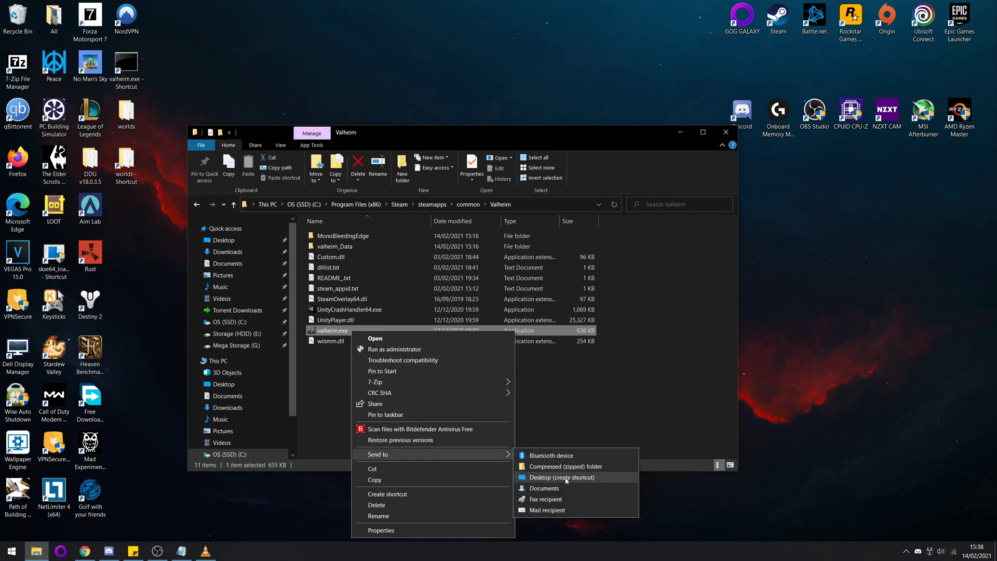
click(563, 477)
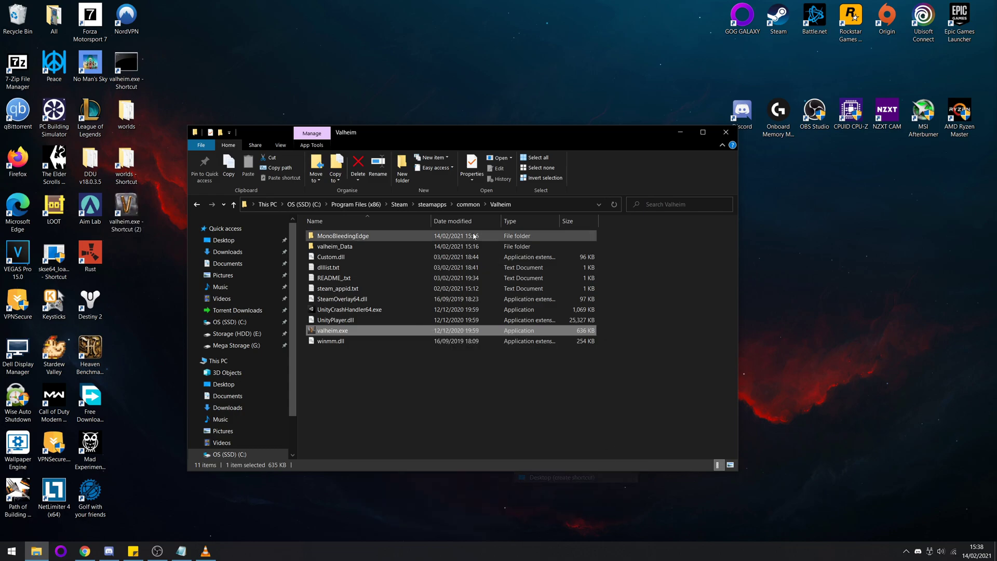
mouse_move(126, 210)
mouse_down()
mouse_move(360, 82)
mouse_move(448, 79)
mouse_up()
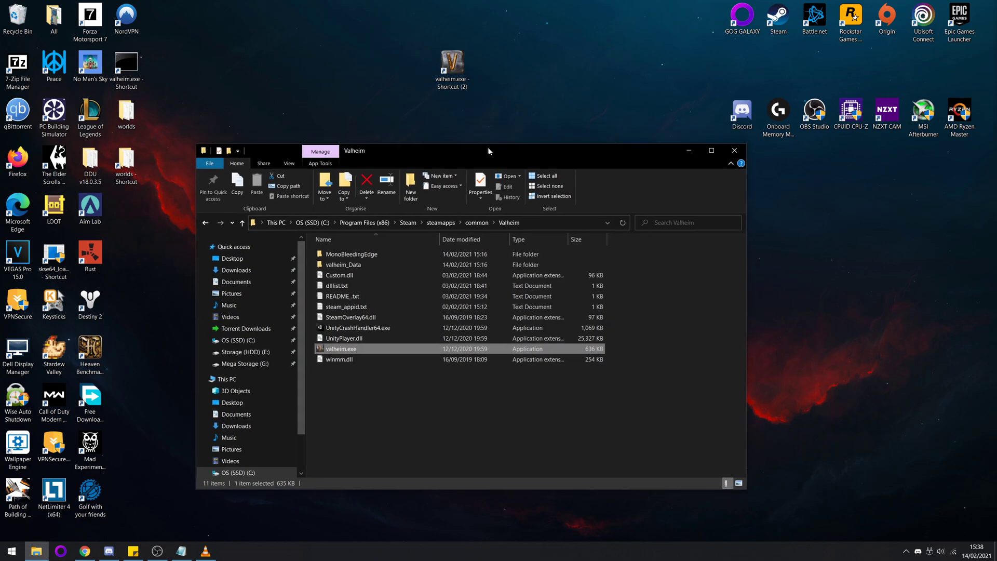
key(super+d)
drag(452, 72, 455, 193)
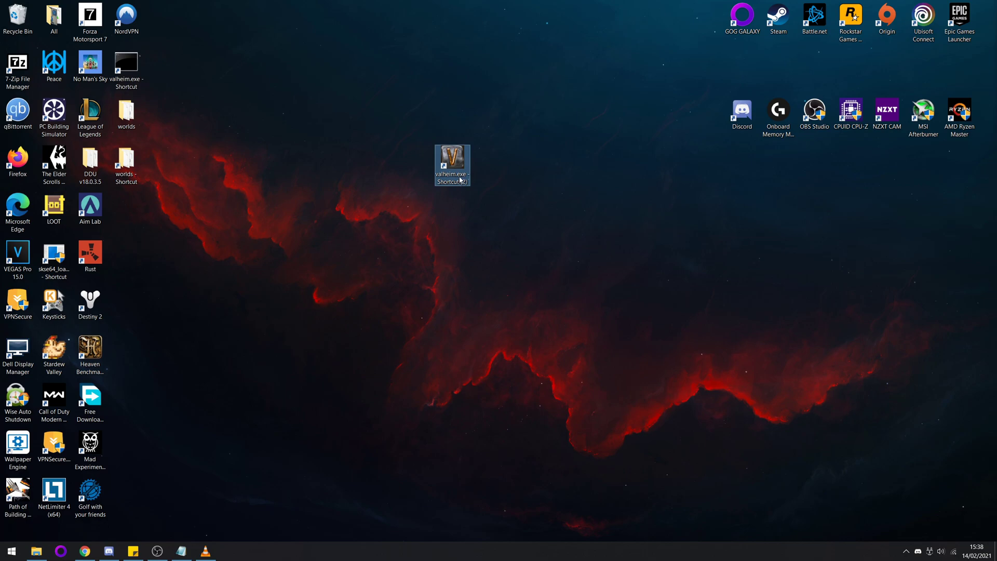
- Open the new Valheim shortcut's Properties and put the caret in its Target field
right_click(458, 176)
click(521, 377)
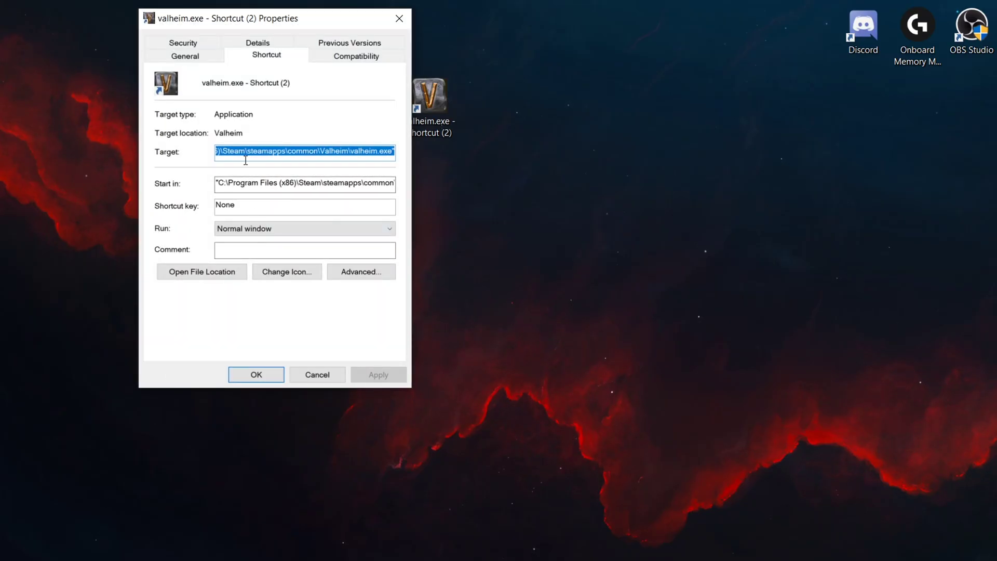
click(247, 151)
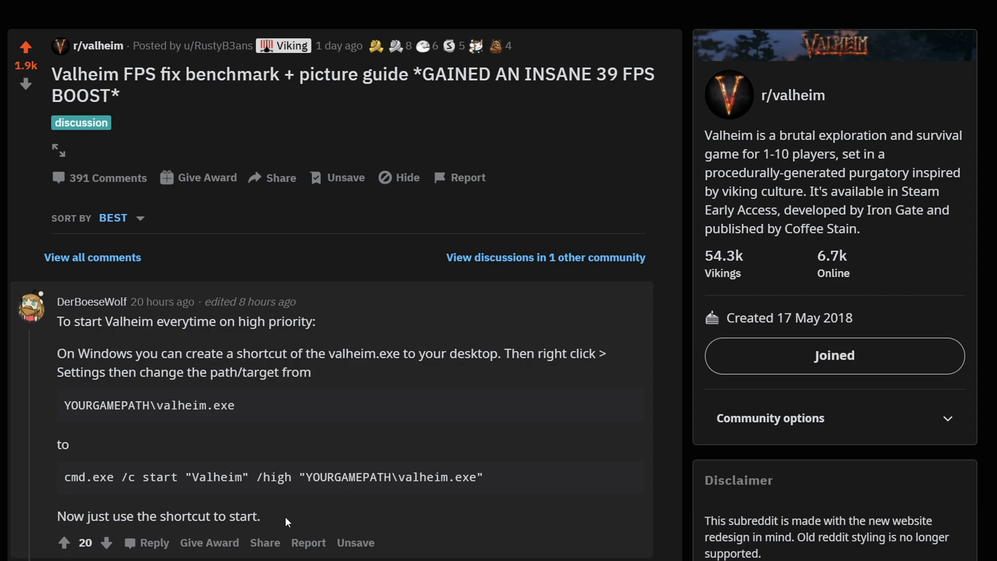
- Highlight the Reddit comment and its cmd.exe high-priority launch command
drag(286, 522, 45, 332)
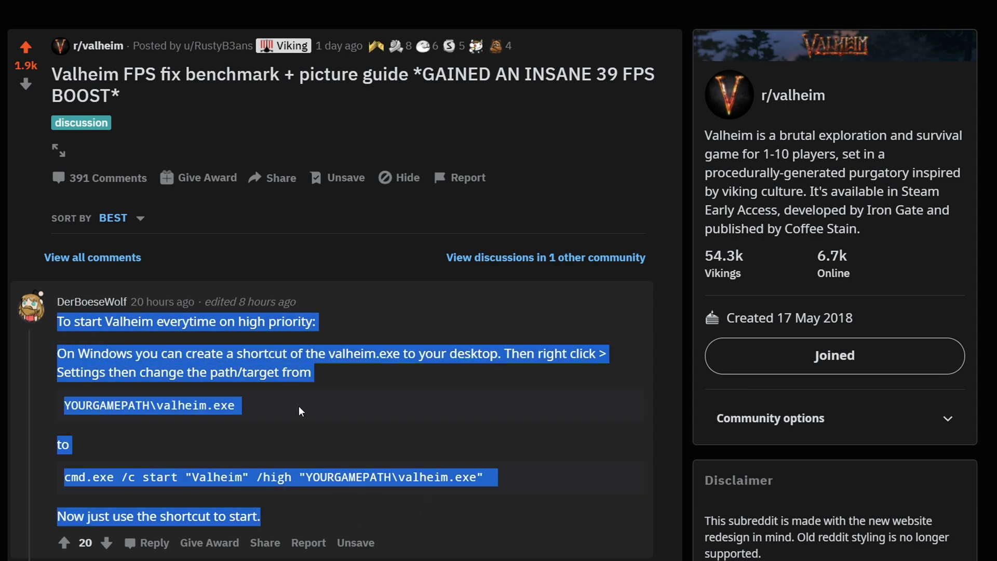
click(300, 433)
drag(503, 479, 53, 483)
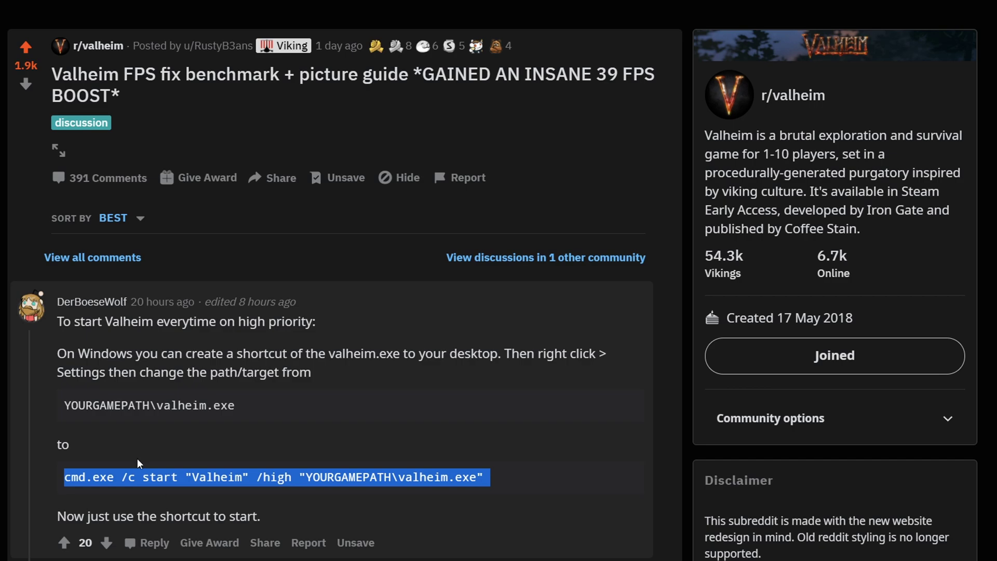
click(229, 446)
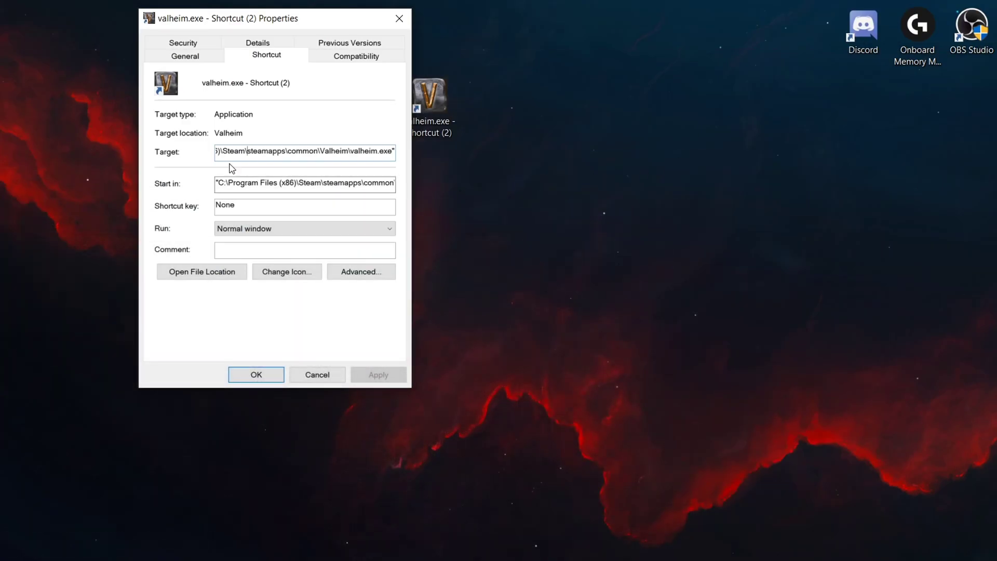
- Select the shortcut's target path, then the command line and its YOURGAMEPATH placeholder
drag(283, 148, 76, 157)
click(256, 150)
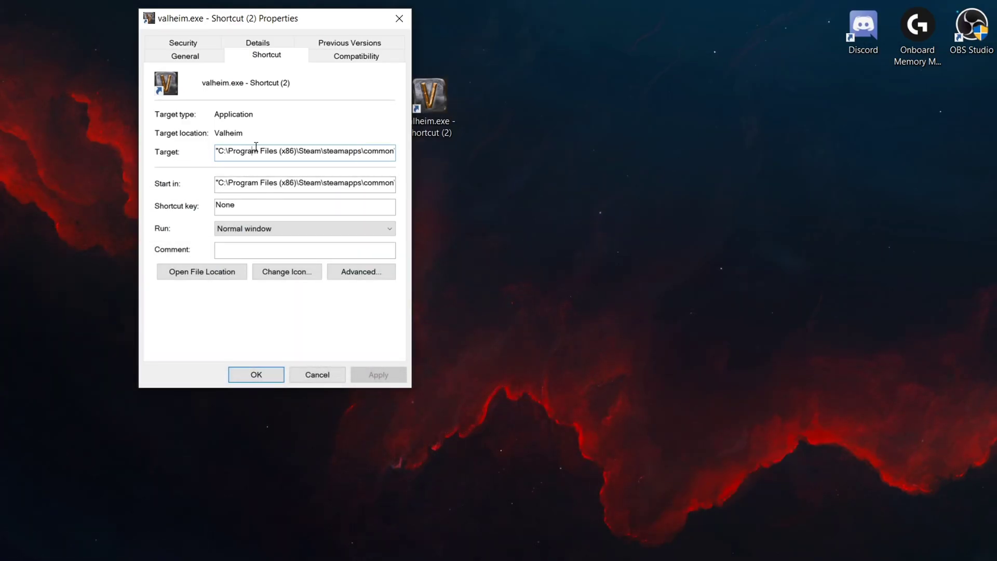
drag(217, 151, 430, 149)
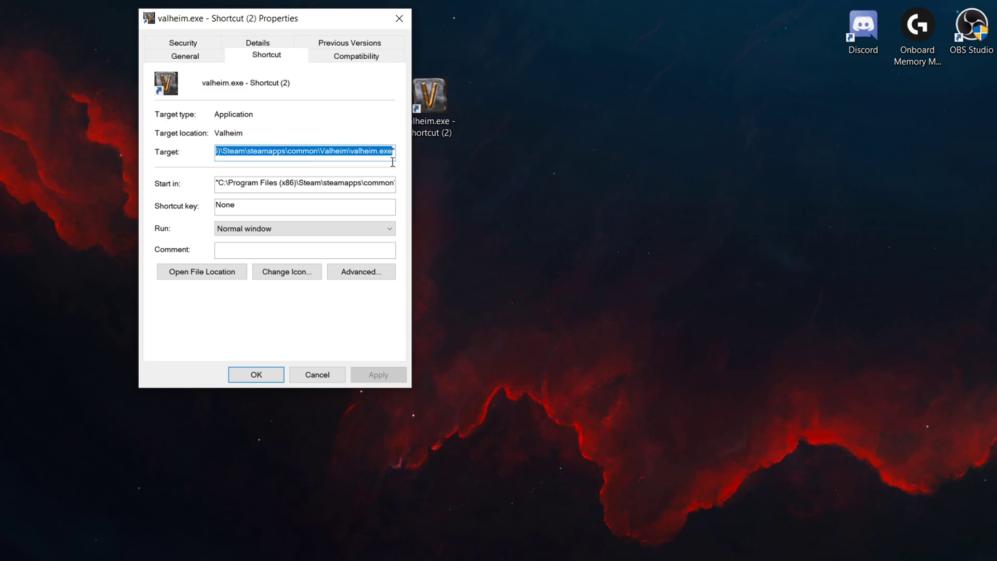
drag(218, 152, 395, 156)
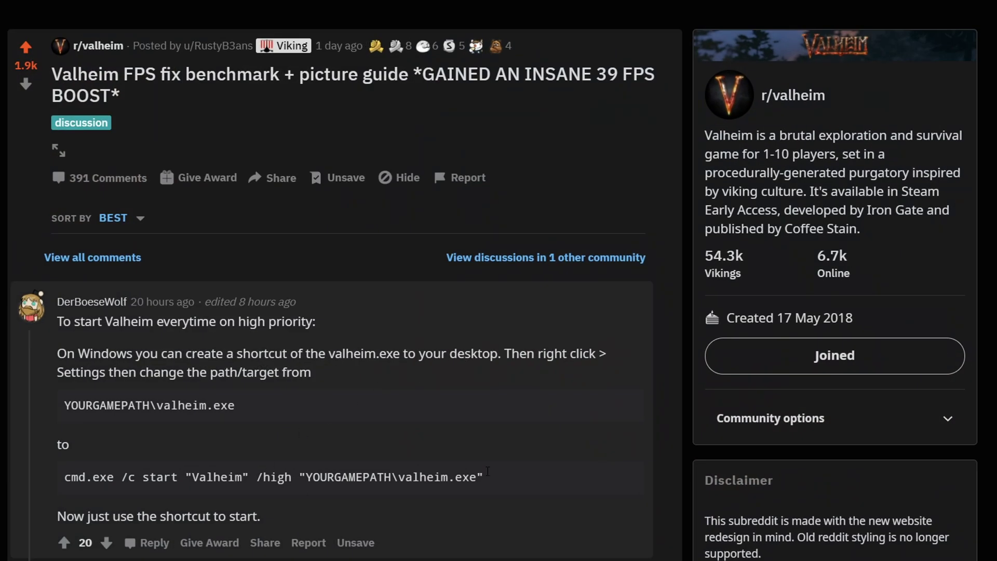
drag(494, 480, 86, 479)
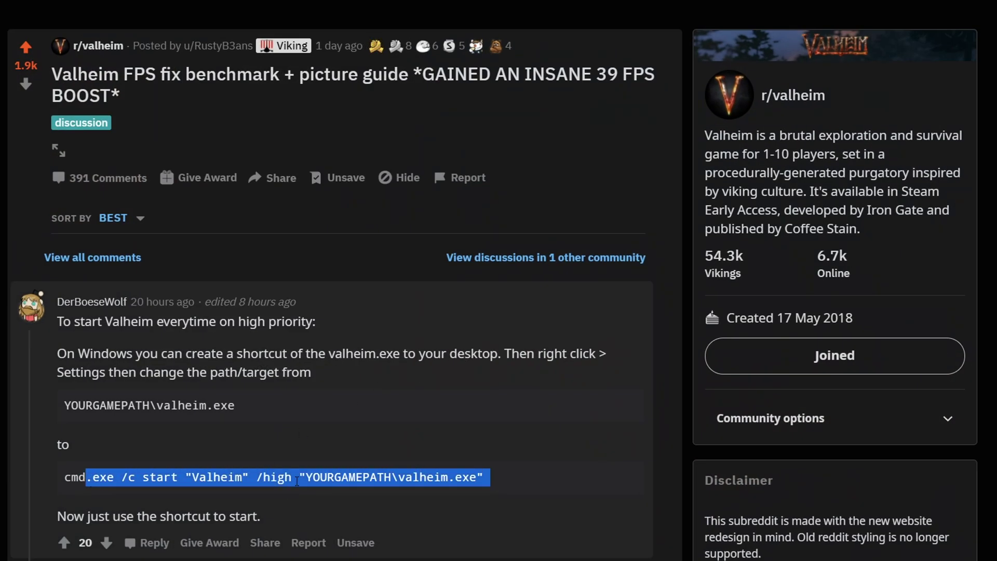
drag(306, 477, 473, 489)
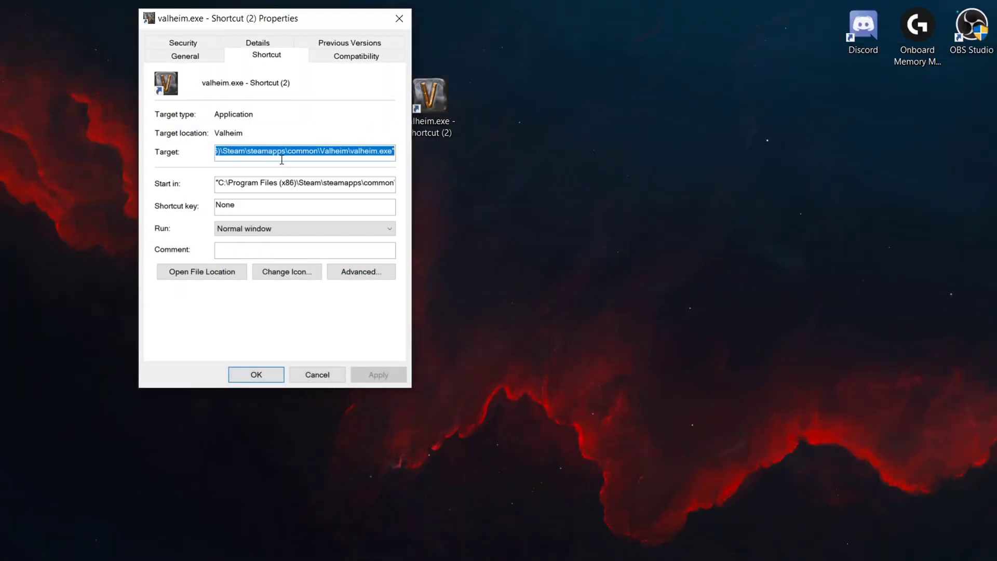
- Delete the target path's leading quote and select the full cmd.exe command line
click(282, 159)
drag(347, 157, 69, 162)
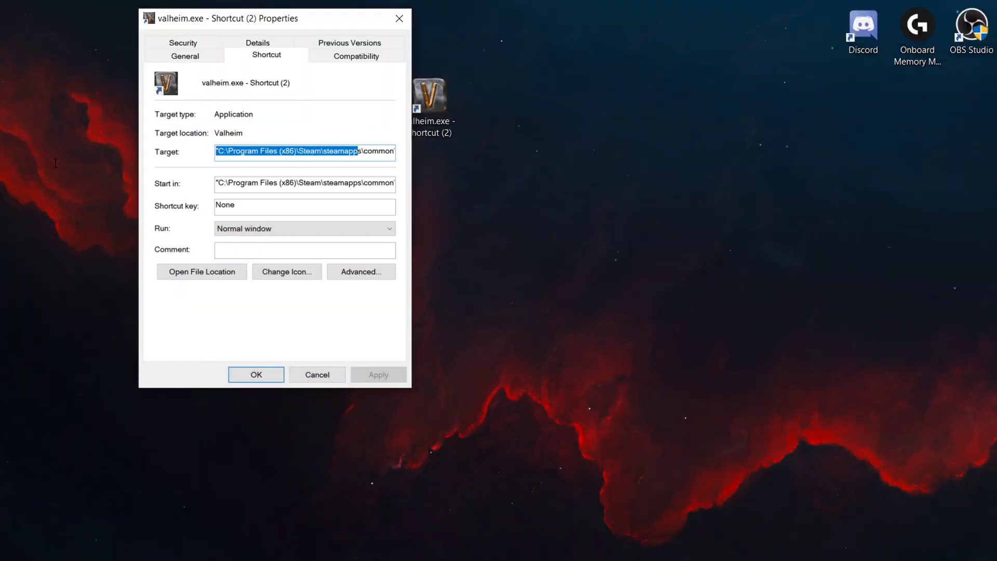
click(220, 154)
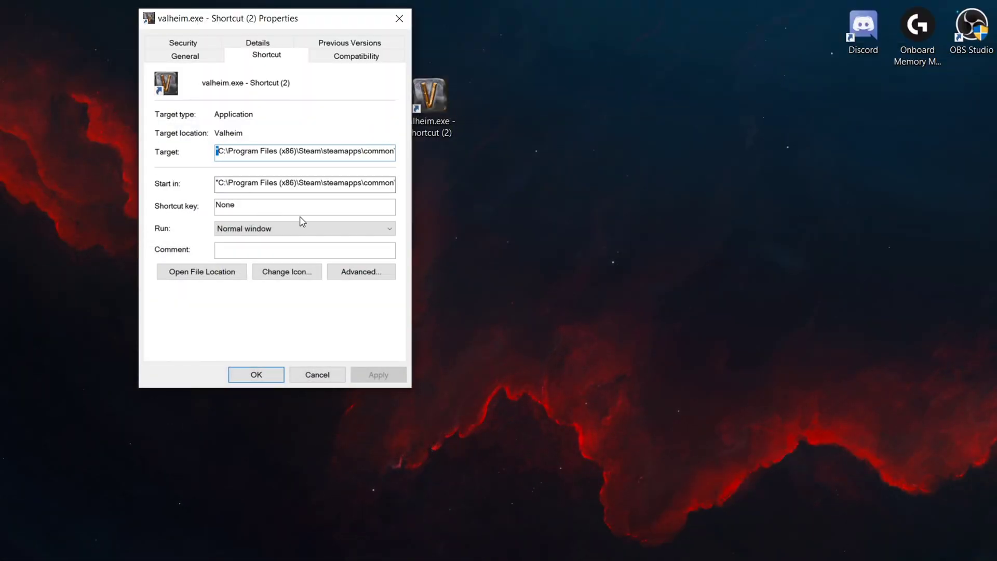
key(Delete)
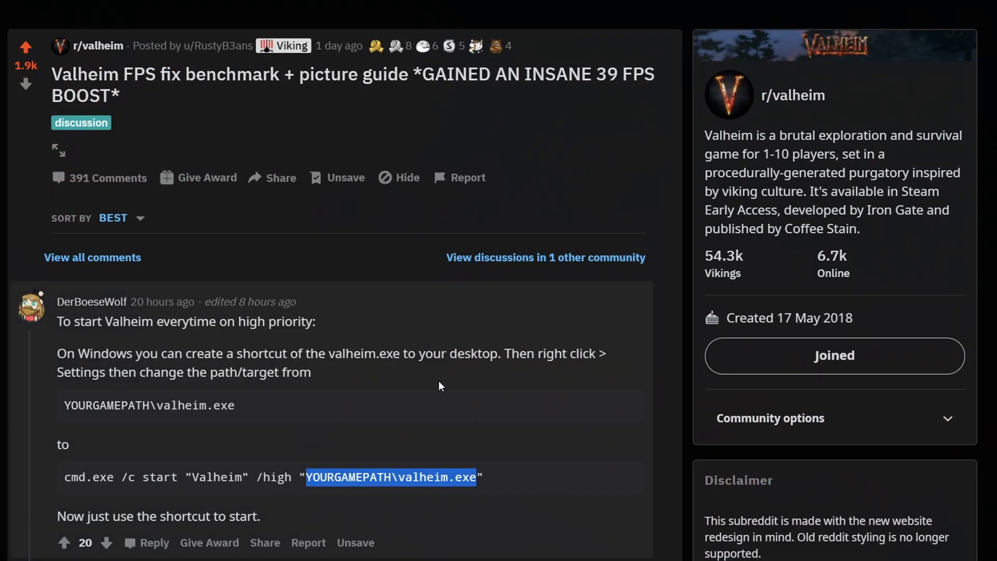
click(424, 483)
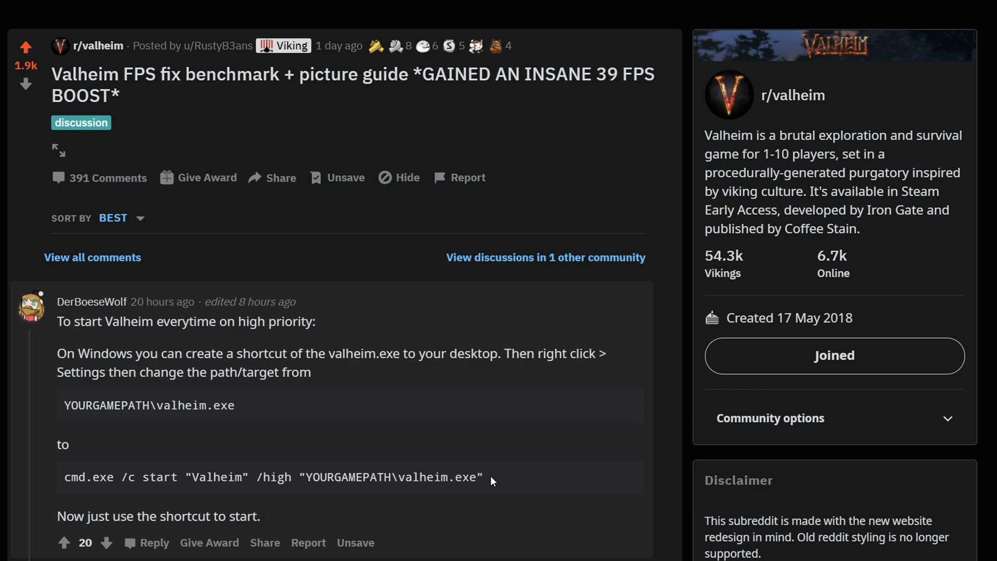
drag(492, 481, 68, 489)
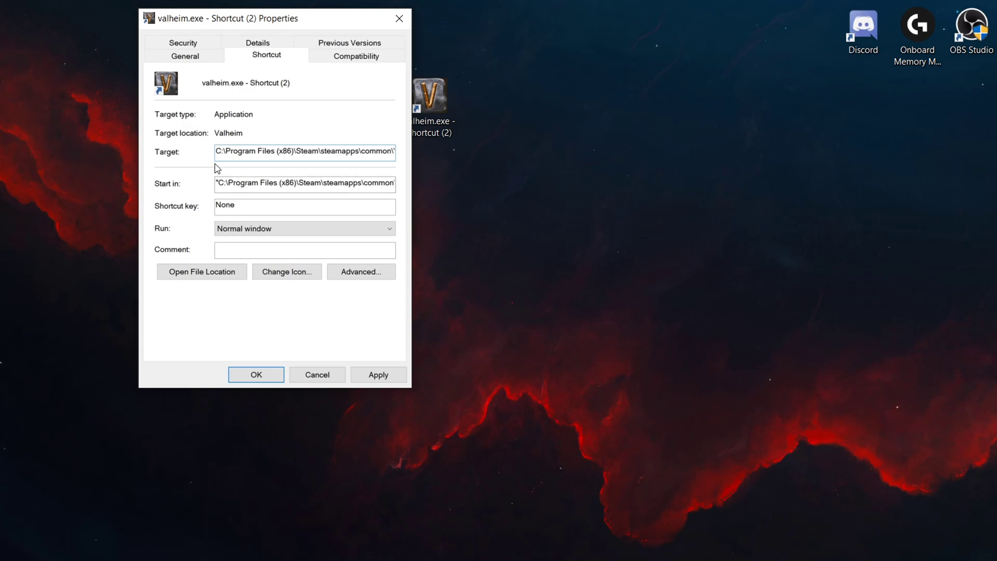
- Paste the cmd.exe high-priority command at the start of Target and delete the YOURGAMEPATH placeholder
click(217, 151)
text(cmd.exe /c start "Valheim" /high "YOURGAMEPATH\valheim.exe")
drag(247, 151, 166, 155)
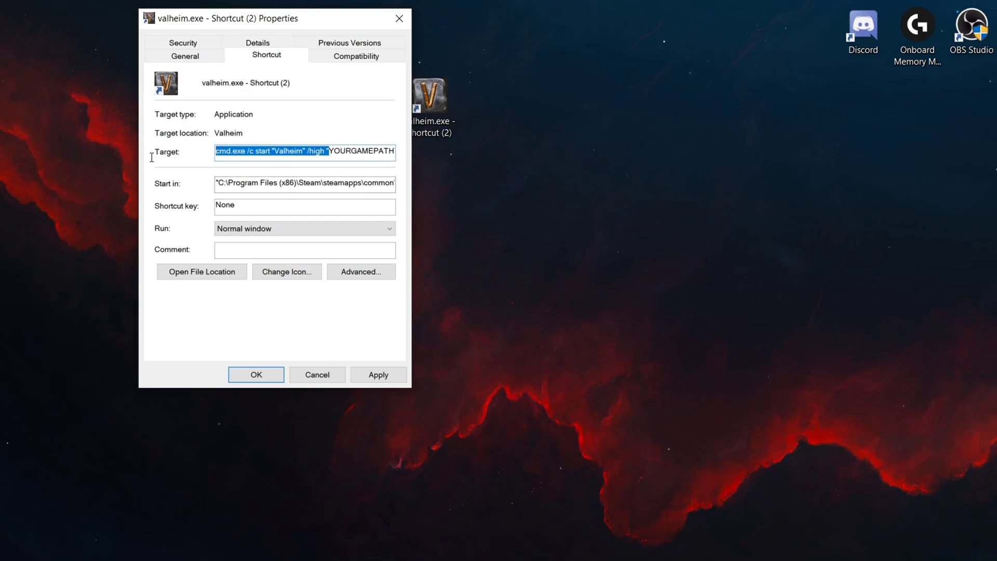
click(241, 155)
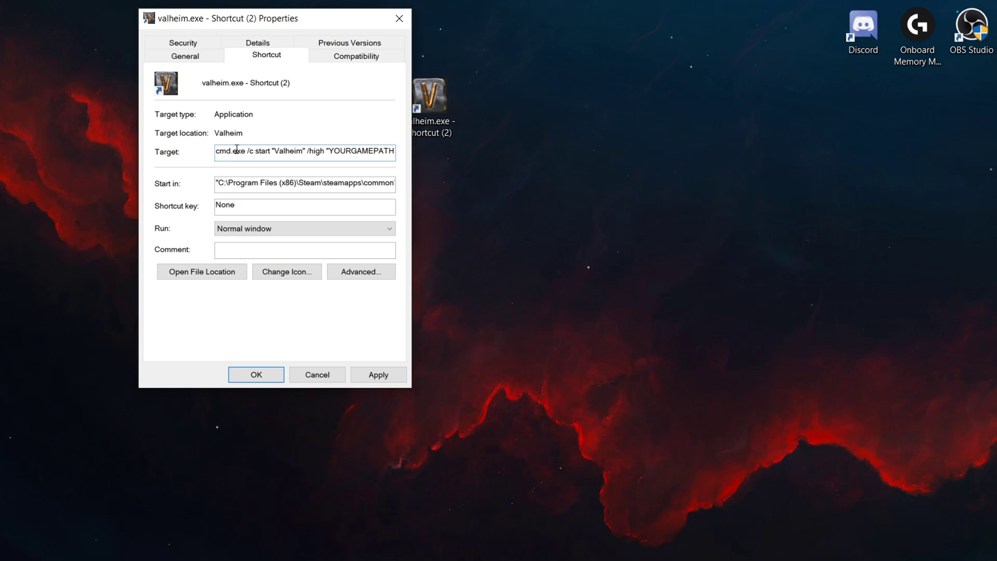
drag(290, 151, 352, 151)
click(331, 153)
drag(355, 152, 408, 148)
key(ctrl+z)
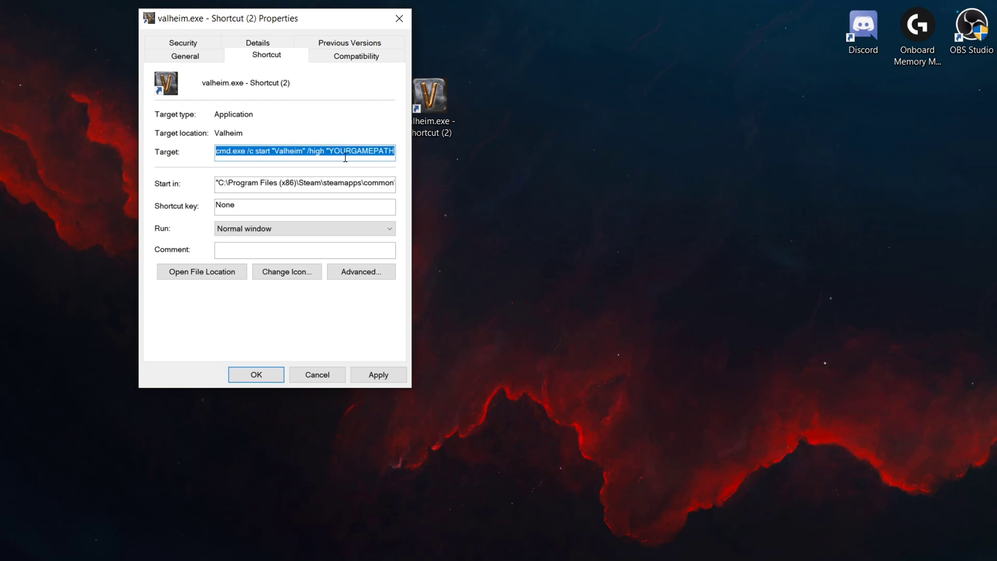
mouse_move(332, 153)
mouse_down()
mouse_move(207, 159)
mouse_move(337, 163)
mouse_up()
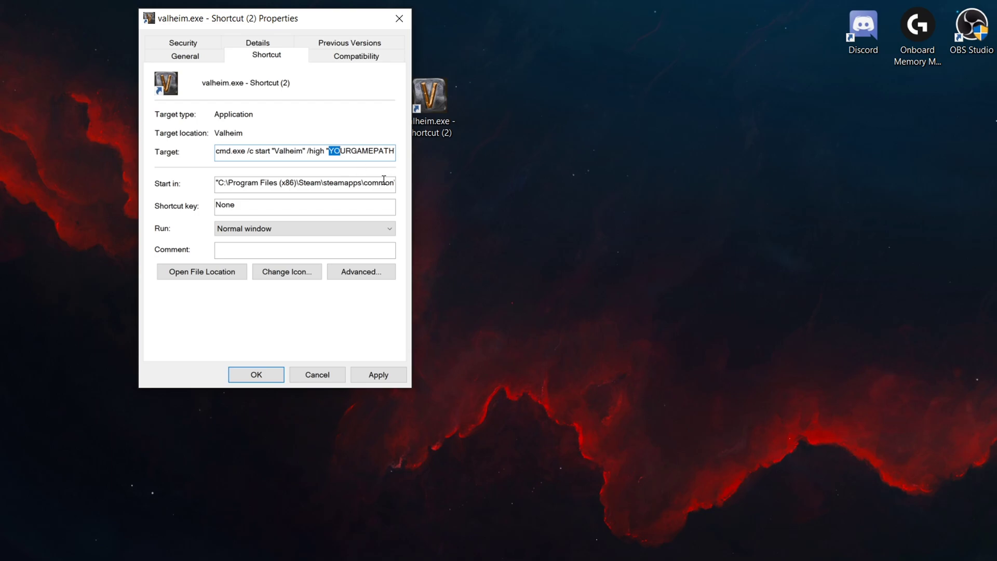
key(Delete)
key(Delete)
key(Delete)
key(Delete)
key(Delete)
key(Delete)
key(Delete)
key(Delete)
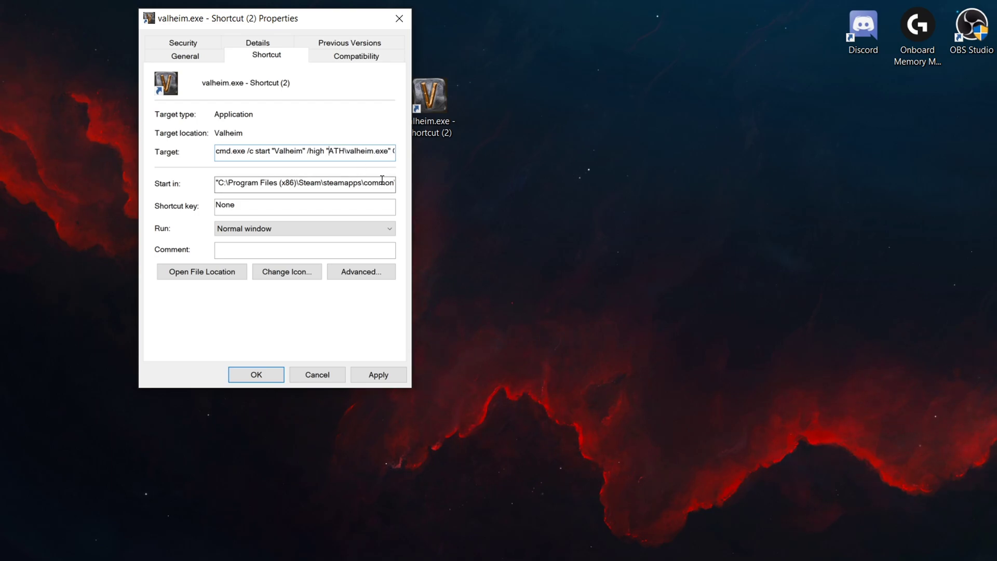
key(Delete)
key(Delete)
key(Delete)
key(Delete)
key(Delete)
key(Delete)
key(Delete)
key(Delete)
key(Delete)
key(Delete)
key(Delete)
key(Delete)
key(Delete)
key(Delete)
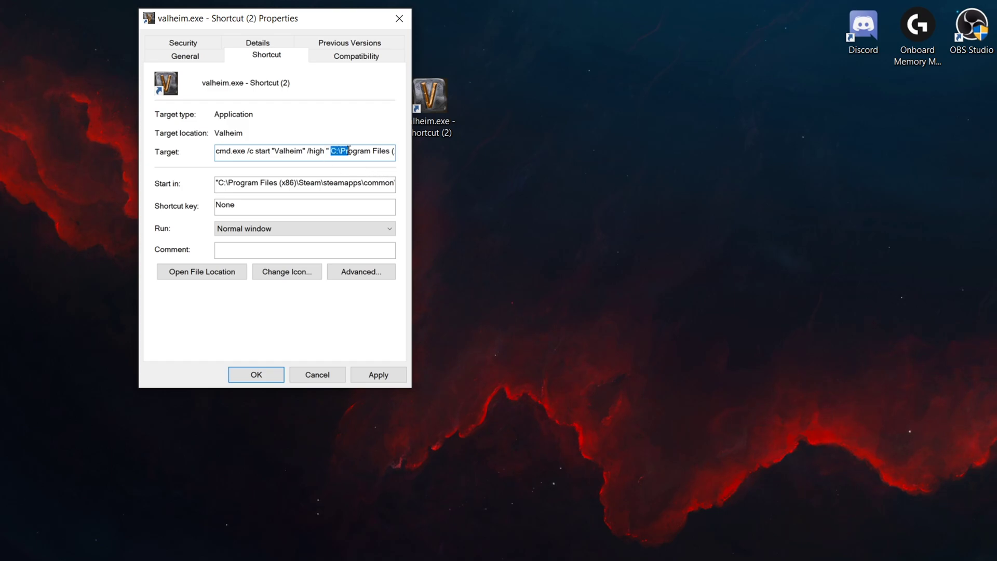
- Check that the target ends with the real Valheim game path, then apply and save the shortcut
drag(349, 151, 421, 153)
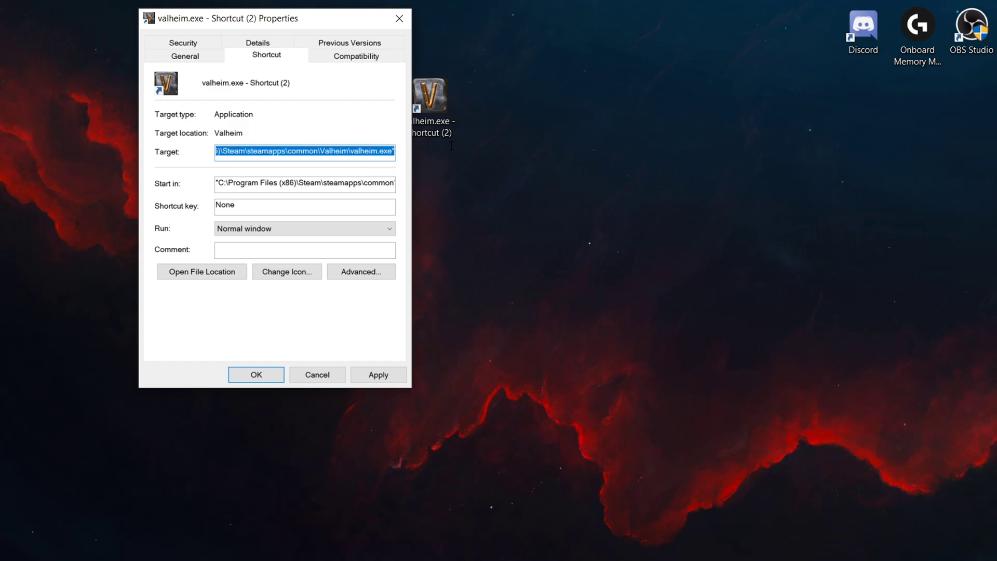
click(395, 153)
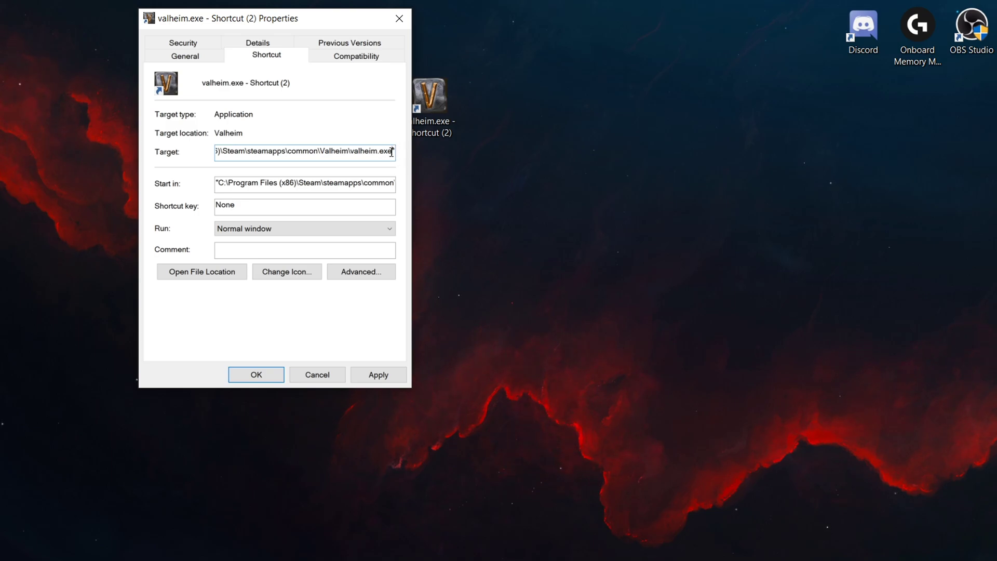
drag(392, 152, 164, 172)
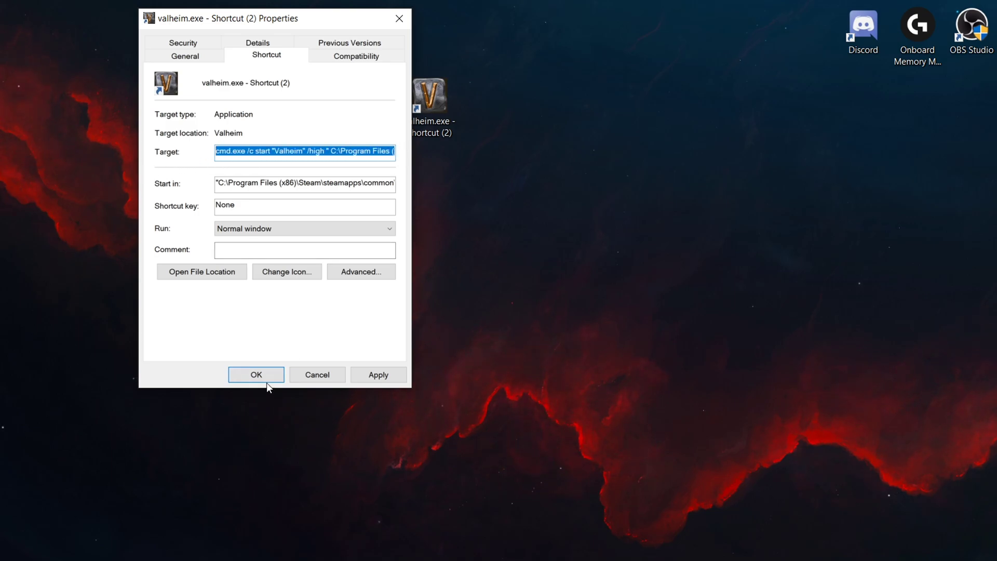
click(374, 374)
click(246, 377)
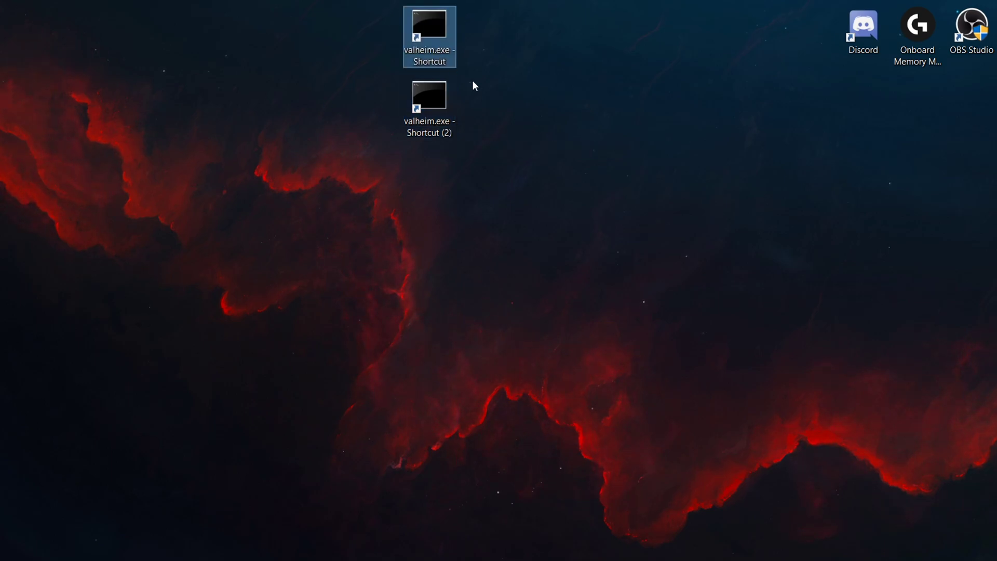
- Launch Valheim from the edited shortcut, set valheim.exe to High priority, and close Task Manager
click(452, 113)
double_click(418, 51)
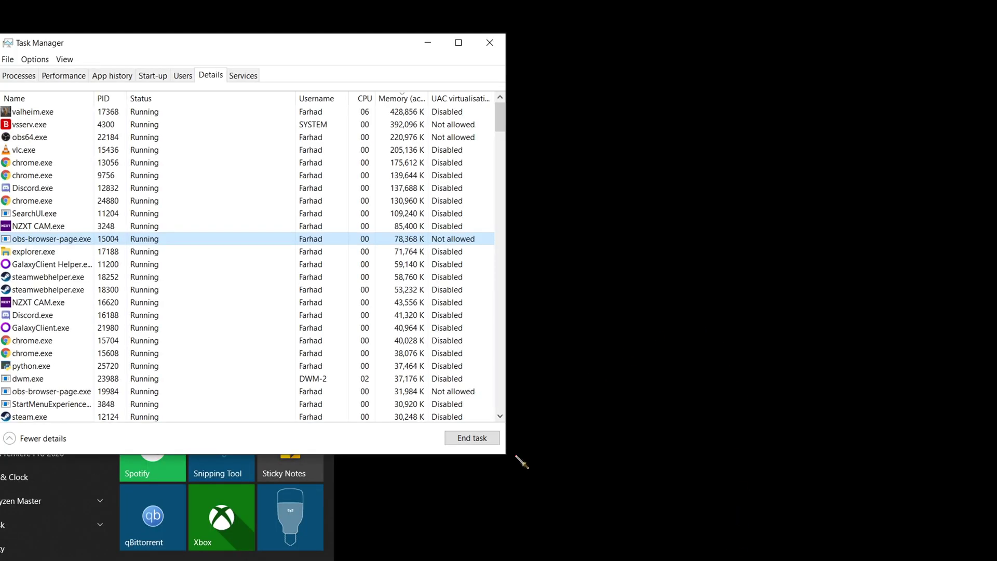
drag(254, 51, 634, 87)
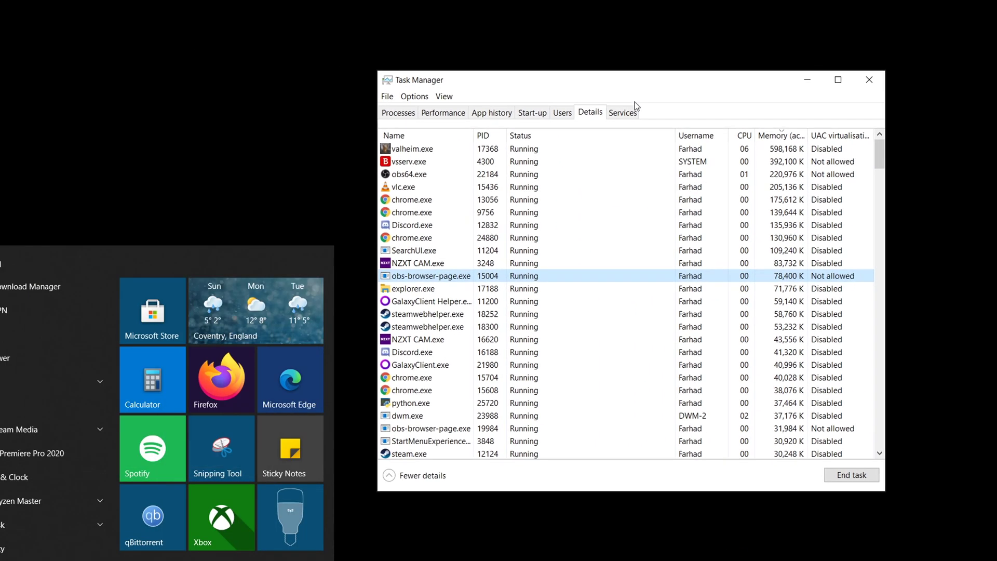
click(441, 150)
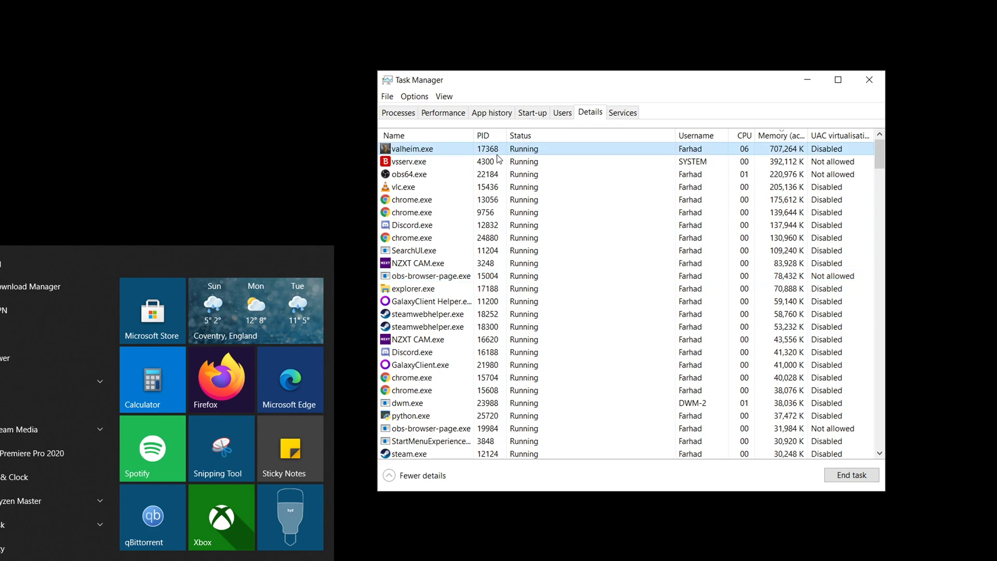
right_click(440, 154)
mouse_move(496, 200)
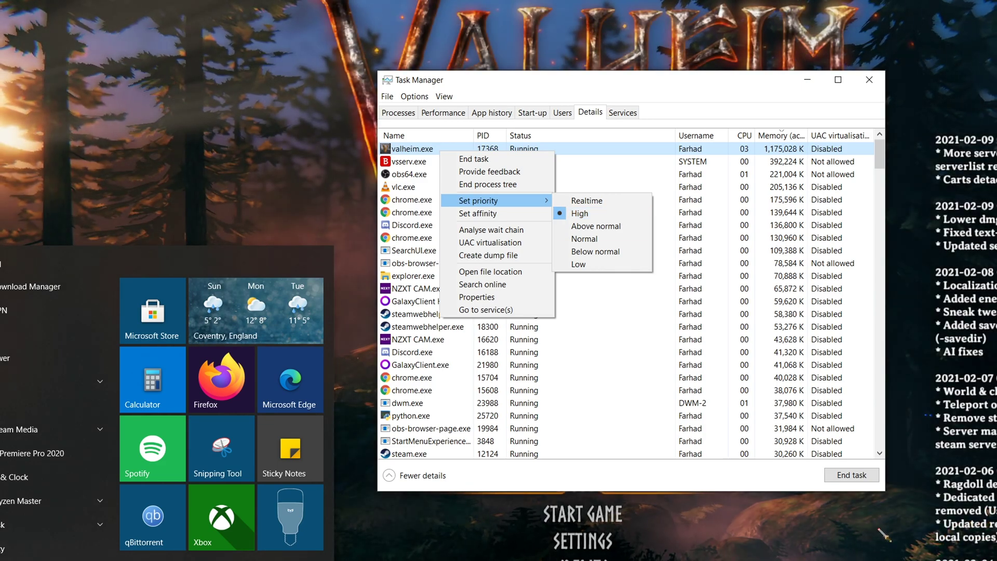
click(617, 215)
click(869, 79)
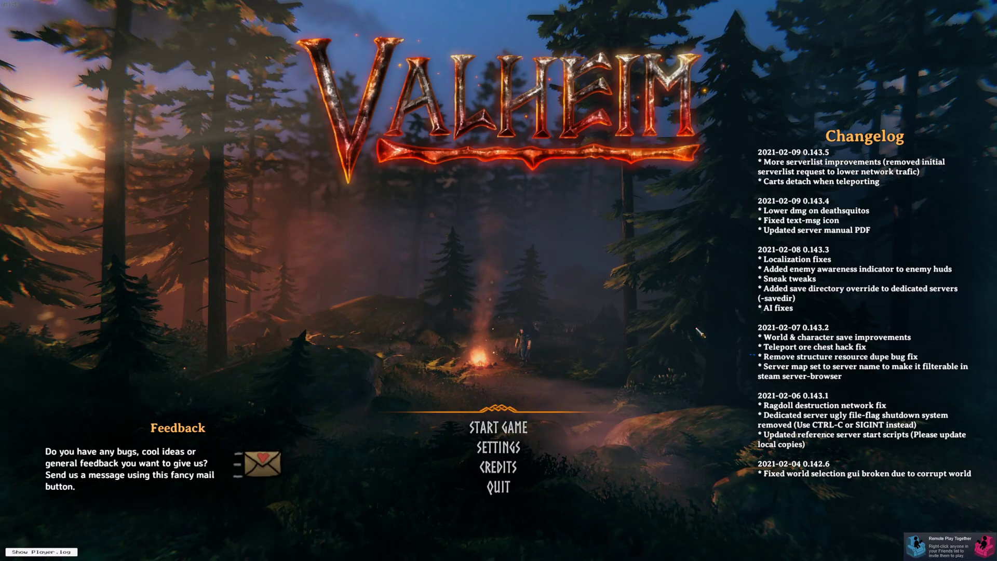